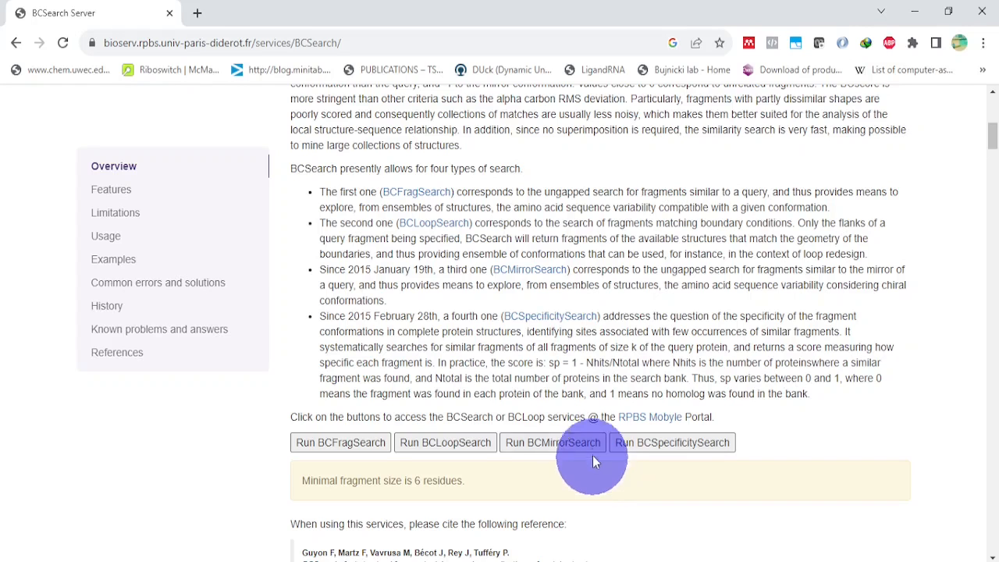
Step: Open the BCSpecificitySearch service form and set its demonstration mode to No
{"action": "left_click", "coordinate": [699, 451]}
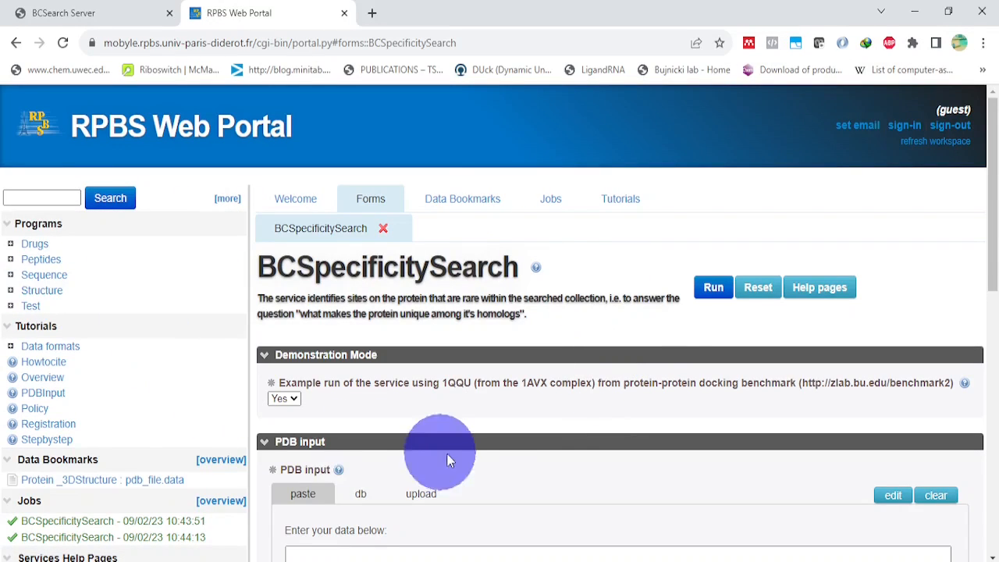
{"action": "scroll", "coordinate": [265, 147], "scroll_direction": "down", "scroll_amount": 2}
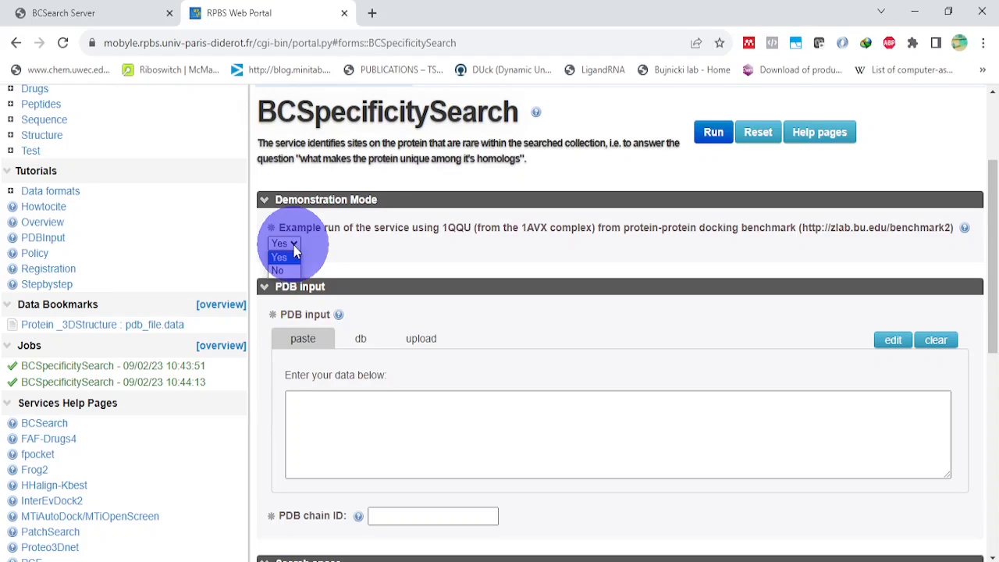
{"action": "left_click", "coordinate": [294, 245]}
{"action": "left_click", "coordinate": [283, 267]}
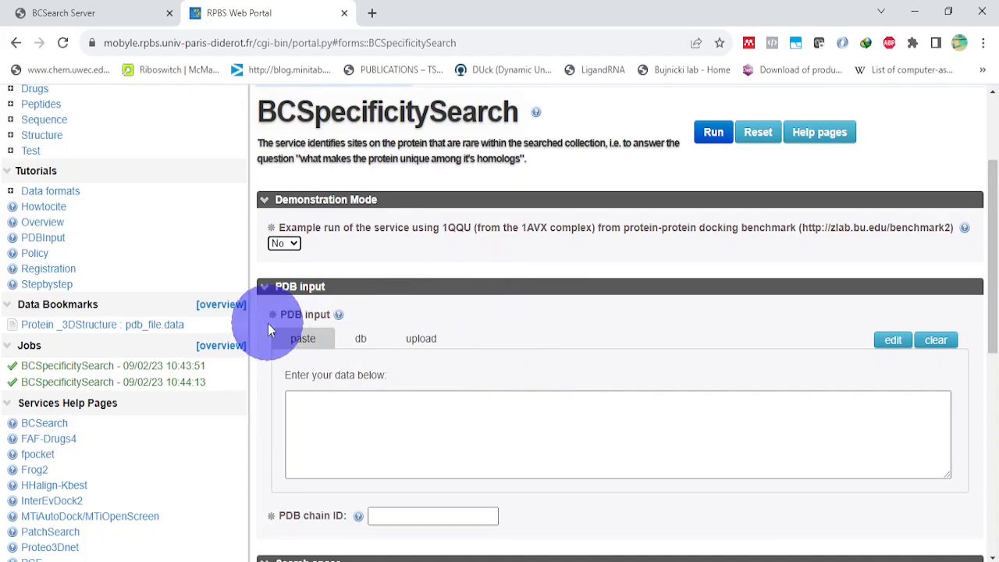
{"action": "scroll", "coordinate": [429, 289], "scroll_direction": "down", "scroll_amount": 1}
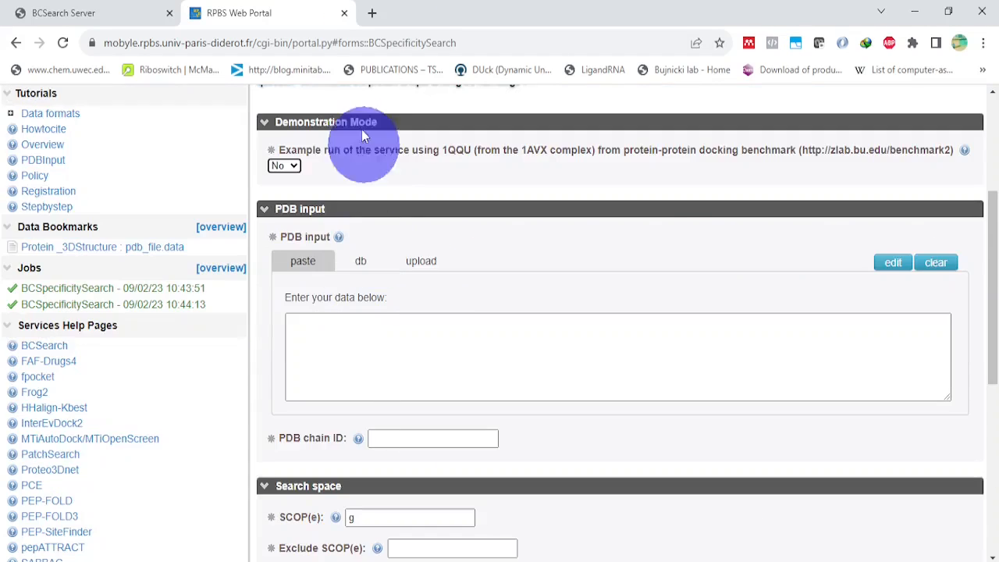
Step: Search the web for "1ung pdb" in a new browser tab and open the RCSB PDB entry for 1UNG
{"action": "left_click", "coordinate": [373, 14]}
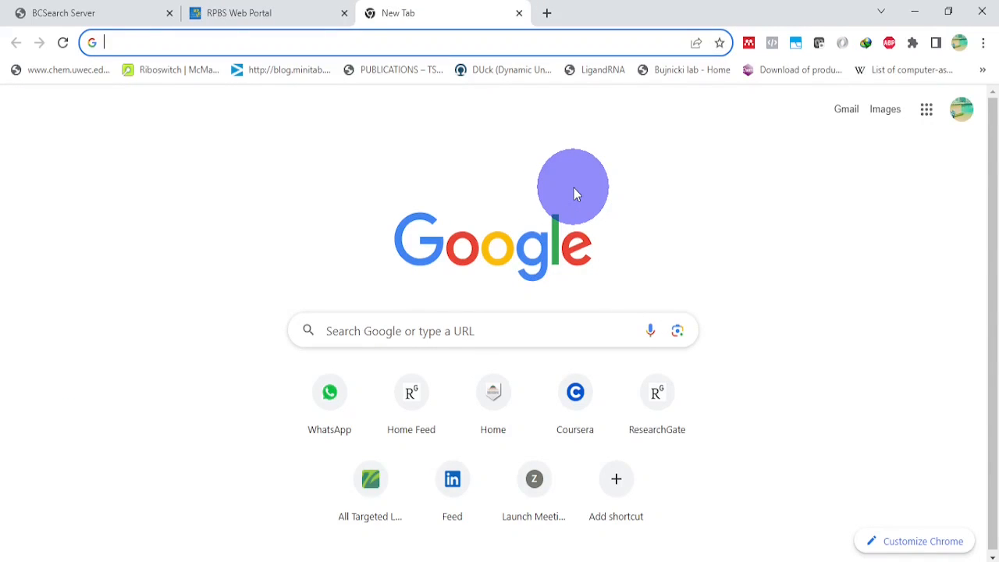
{"action": "type", "text": "1"}
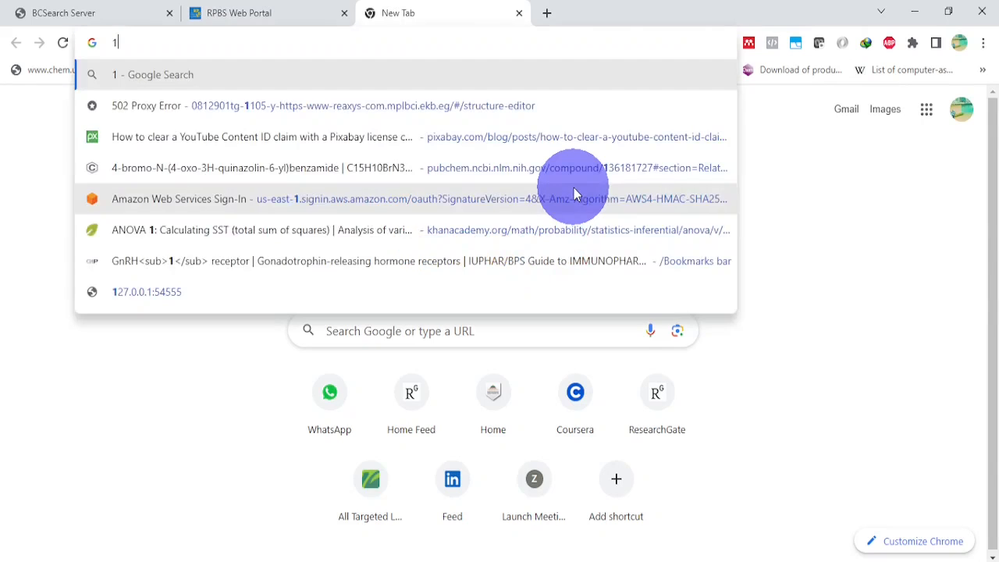
{"action": "type", "text": "ung "}
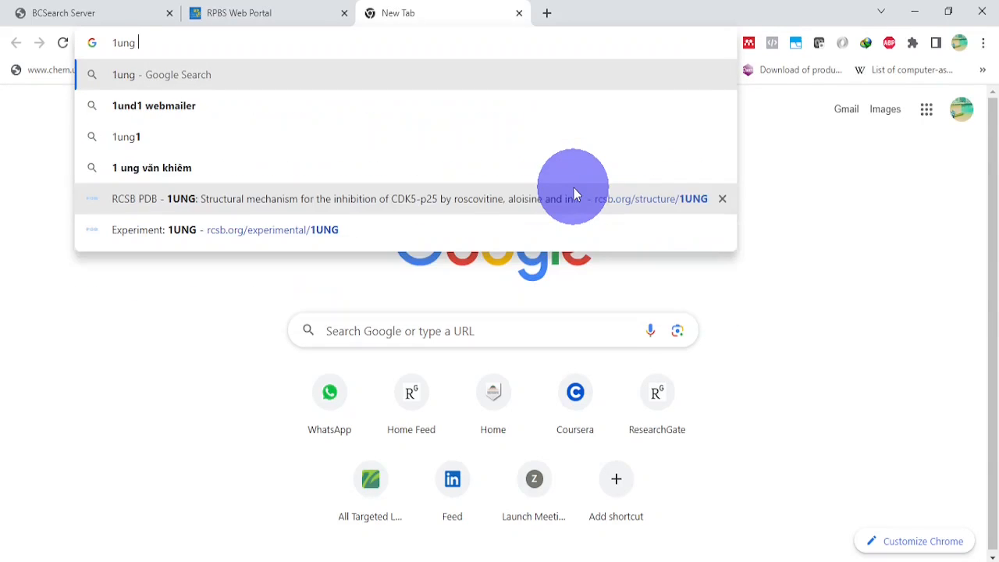
{"action": "type", "text": "pdb"}
{"action": "key", "text": "Return"}
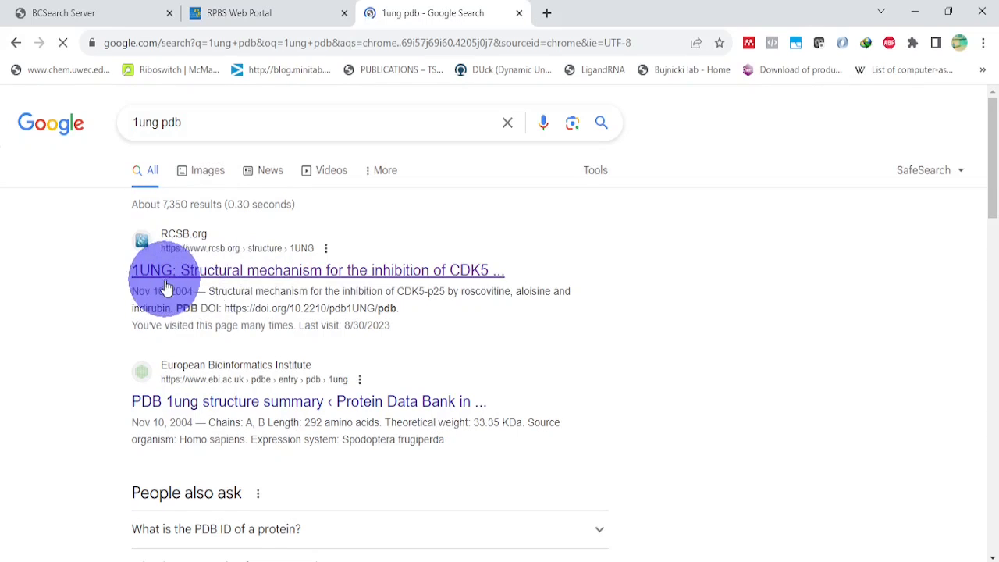
{"action": "left_click", "coordinate": [172, 280]}
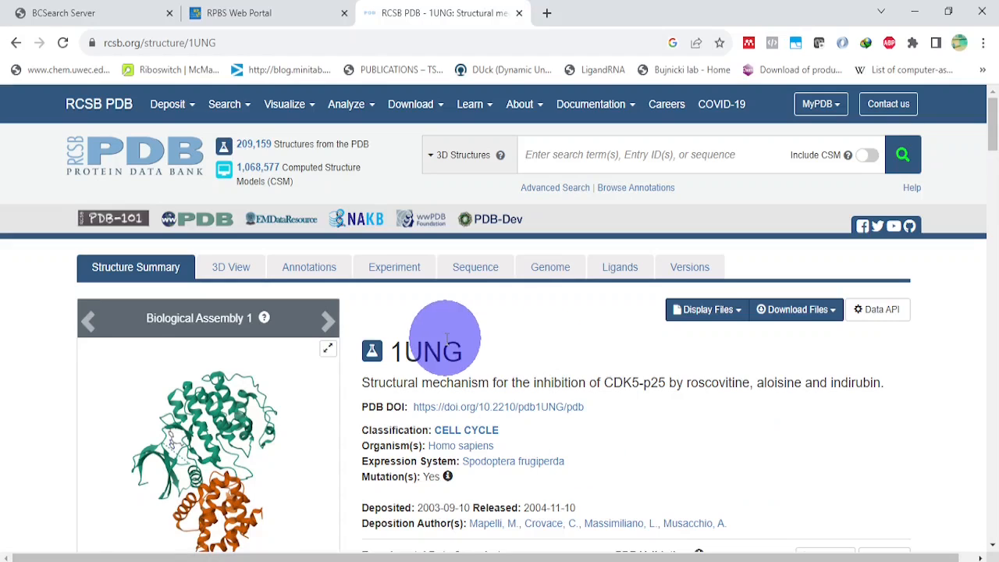
Step: Examine the 1UNG entry's macromolecules, their chains and sequence lengths, and the bound ligand details
{"action": "scroll", "coordinate": [437, 343], "scroll_direction": "down", "scroll_amount": 2}
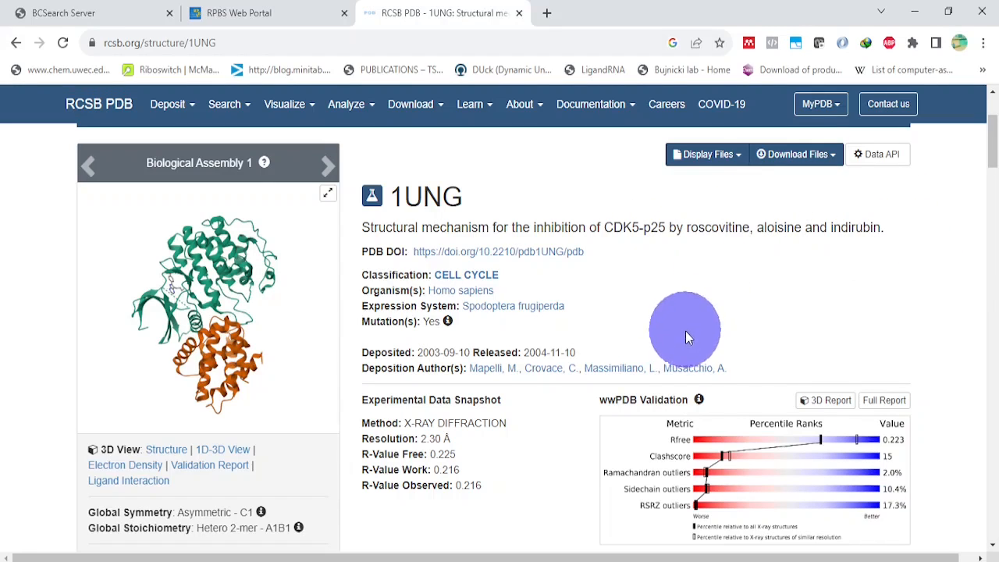
{"action": "scroll", "coordinate": [584, 341], "scroll_direction": "down", "scroll_amount": 3}
{"action": "scroll", "coordinate": [725, 392], "scroll_direction": "down", "scroll_amount": 7}
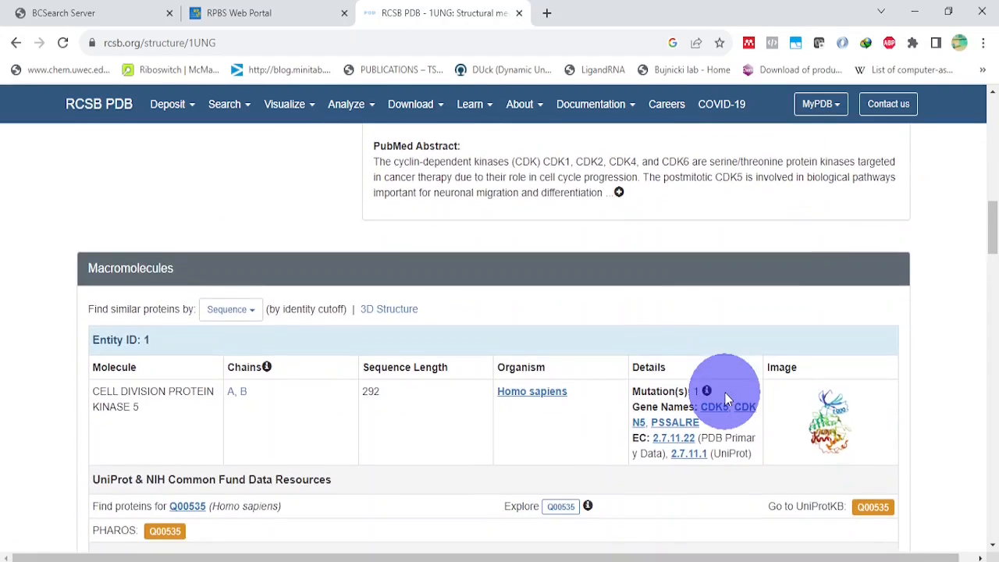
{"action": "scroll", "coordinate": [725, 393], "scroll_direction": "down", "scroll_amount": 1}
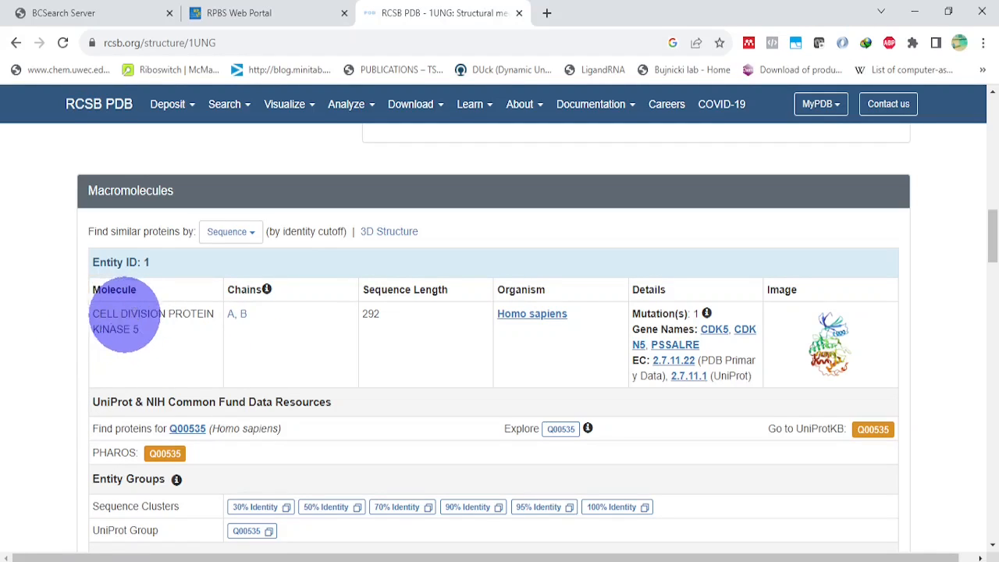
{"action": "mouse_move", "coordinate": [267, 291]}
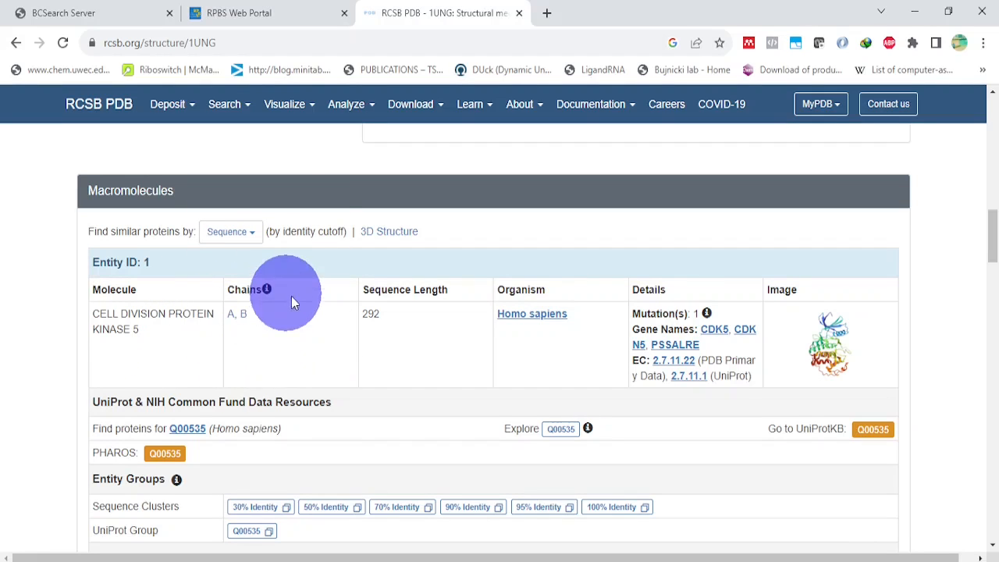
{"action": "scroll", "coordinate": [306, 318], "scroll_direction": "down", "scroll_amount": 10}
{"action": "scroll", "coordinate": [305, 318], "scroll_direction": "up", "scroll_amount": 1}
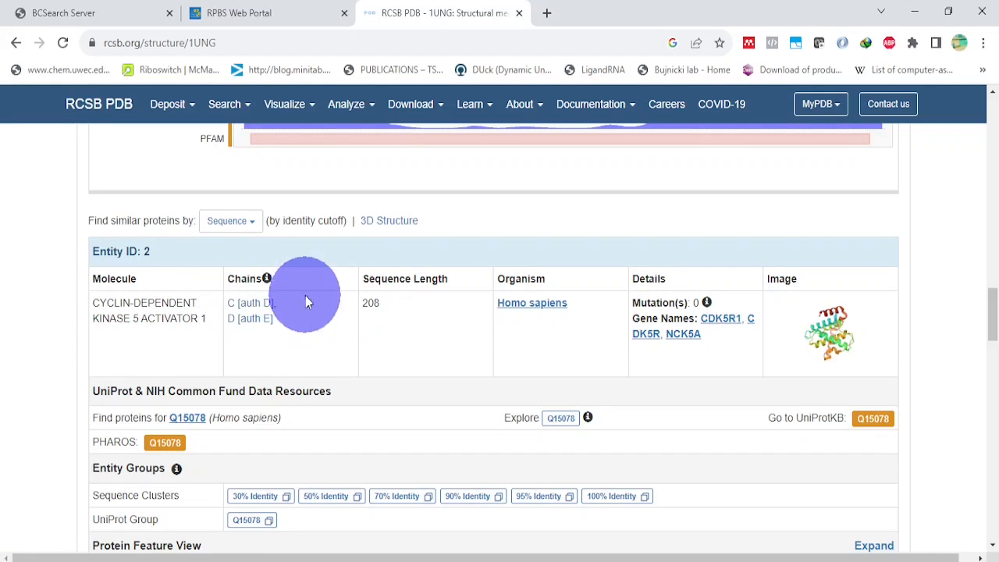
{"action": "scroll", "coordinate": [303, 298], "scroll_direction": "down", "scroll_amount": 7}
{"action": "scroll", "coordinate": [302, 298], "scroll_direction": "down", "scroll_amount": 4}
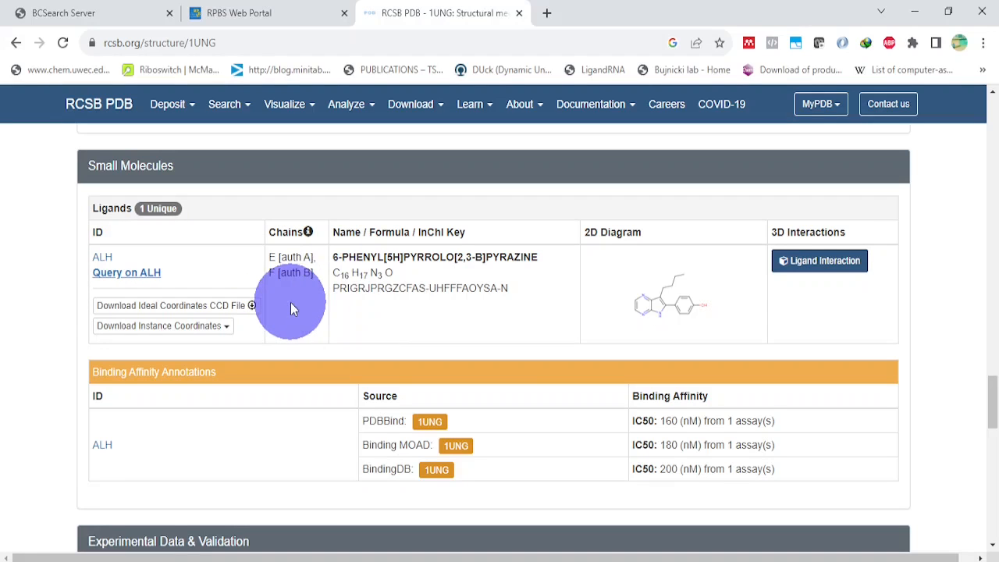
{"action": "scroll", "coordinate": [290, 308], "scroll_direction": "up", "scroll_amount": 15}
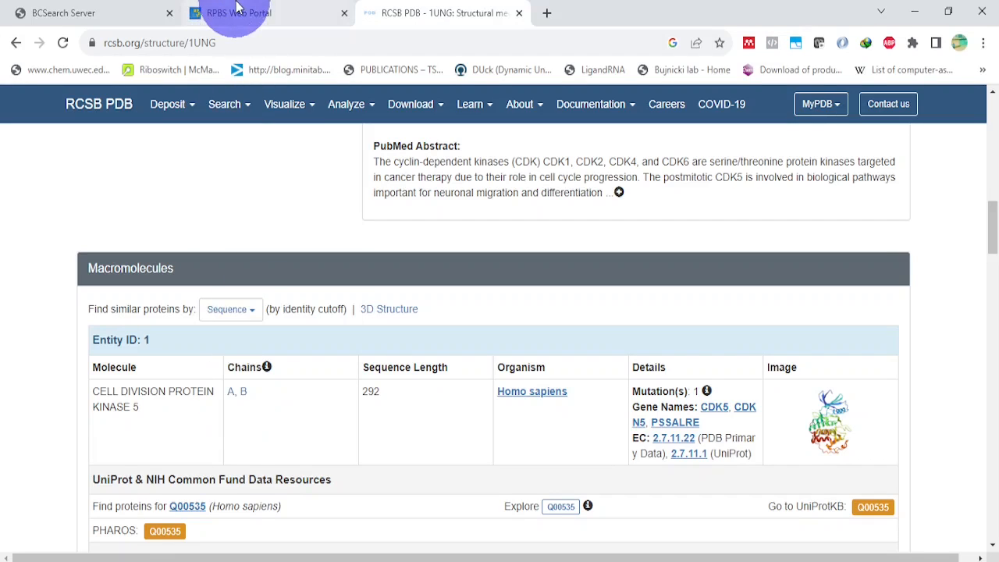
{"action": "scroll", "coordinate": [346, 234], "scroll_direction": "up", "scroll_amount": 10}
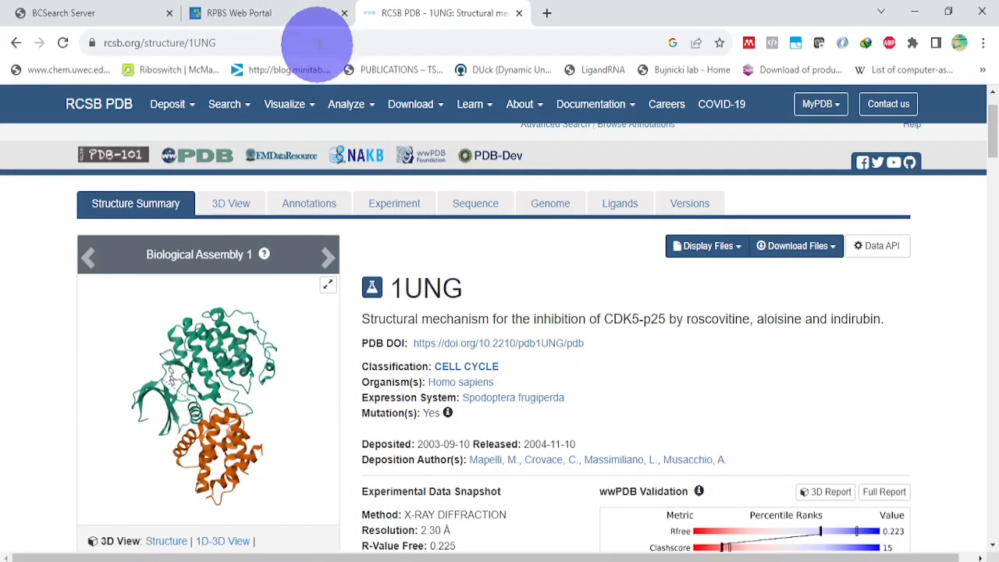
Step: Return to the BCSpecificitySearch form, load structure 1UNG from the pdb database as PDB input, and set the PDB chain ID to A
{"action": "left_click", "coordinate": [304, 13]}
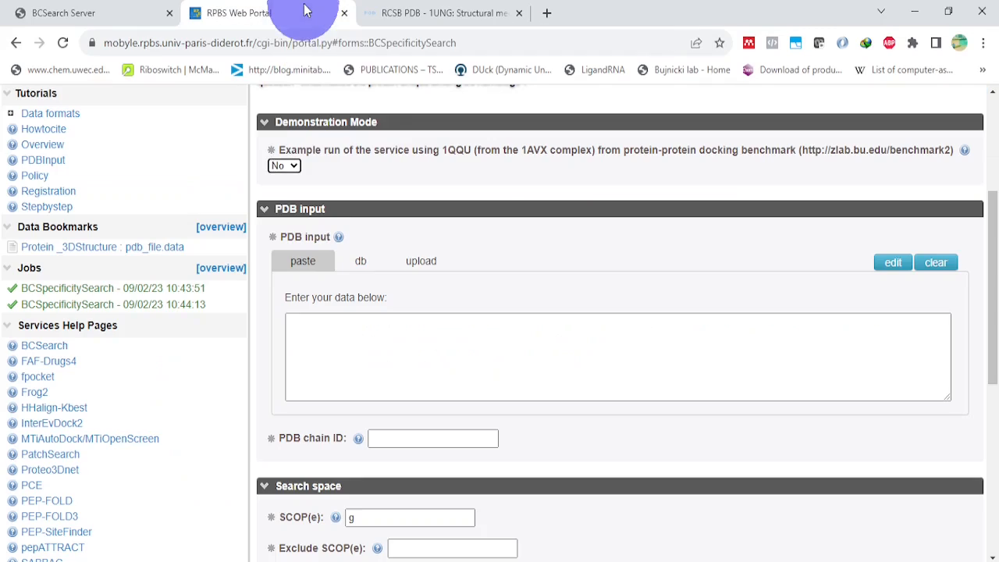
{"action": "left_click", "coordinate": [367, 263]}
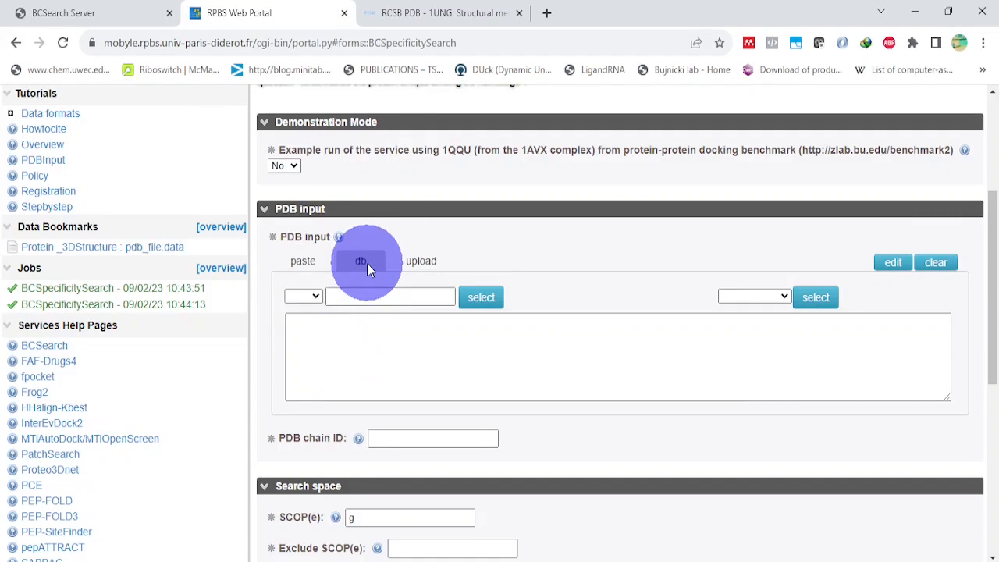
{"action": "left_click", "coordinate": [316, 297]}
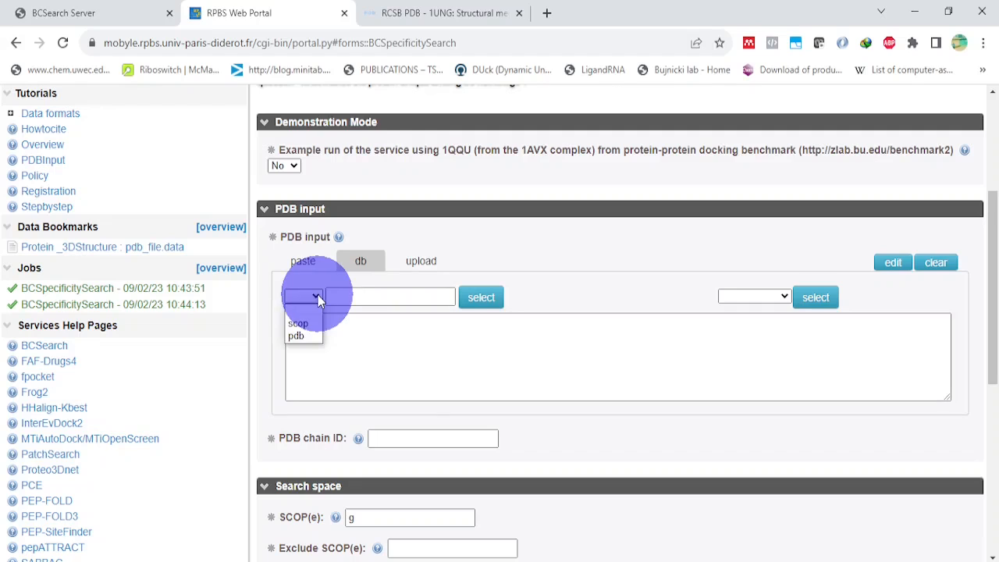
{"action": "left_click", "coordinate": [306, 337]}
{"action": "left_click", "coordinate": [336, 297]}
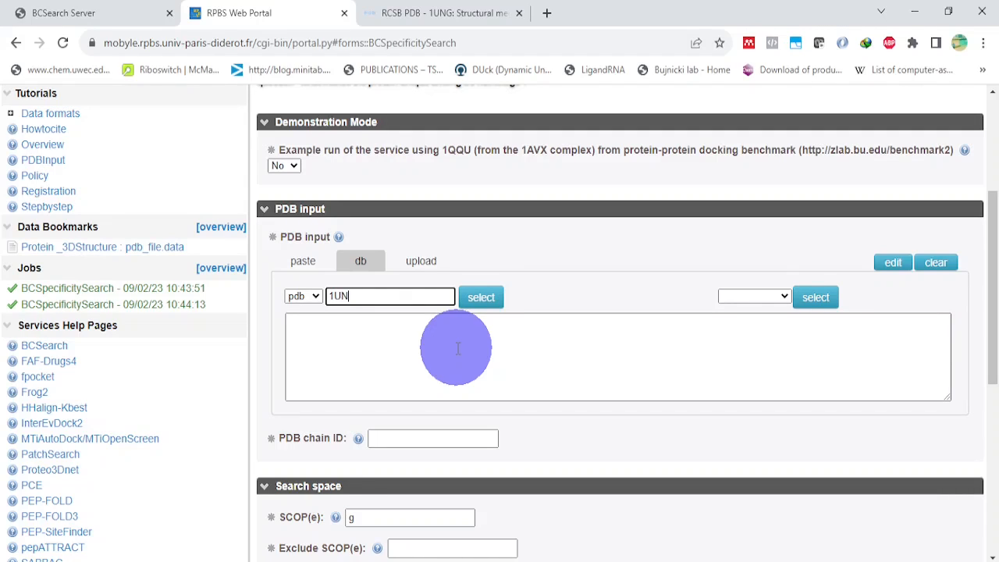
{"action": "left_click", "coordinate": [413, 439]}
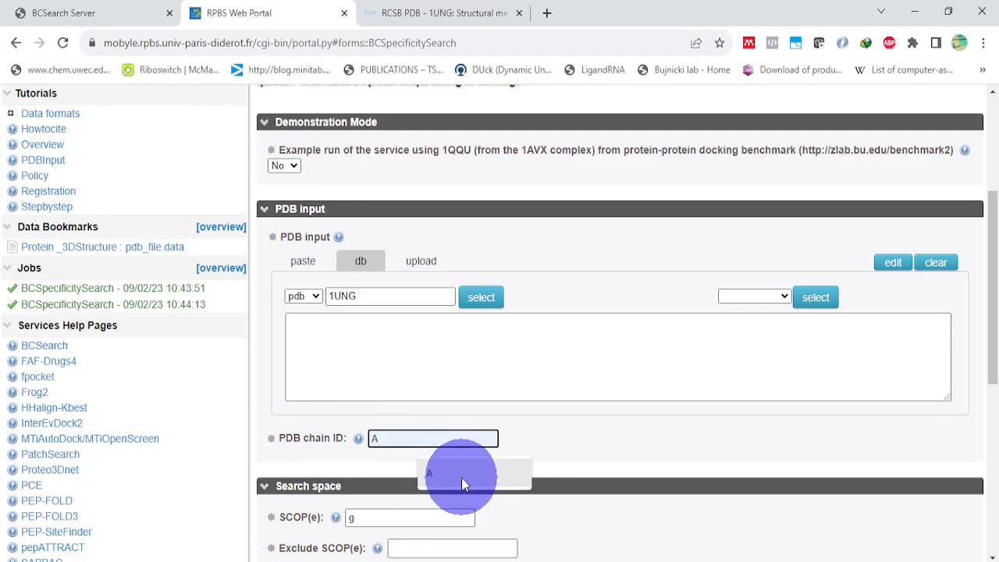
{"action": "left_click", "coordinate": [435, 476]}
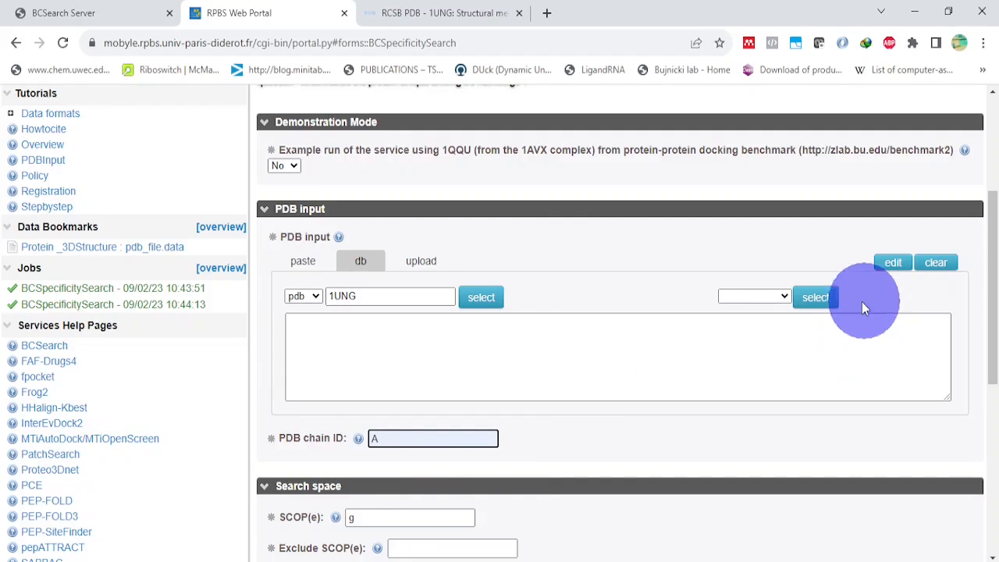
{"action": "left_click", "coordinate": [818, 301]}
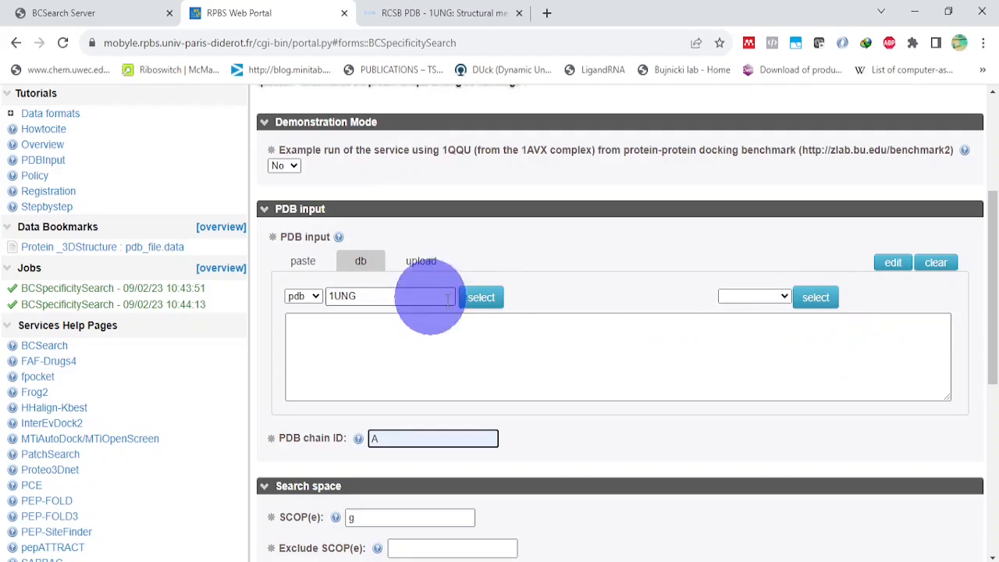
{"action": "left_click", "coordinate": [485, 305]}
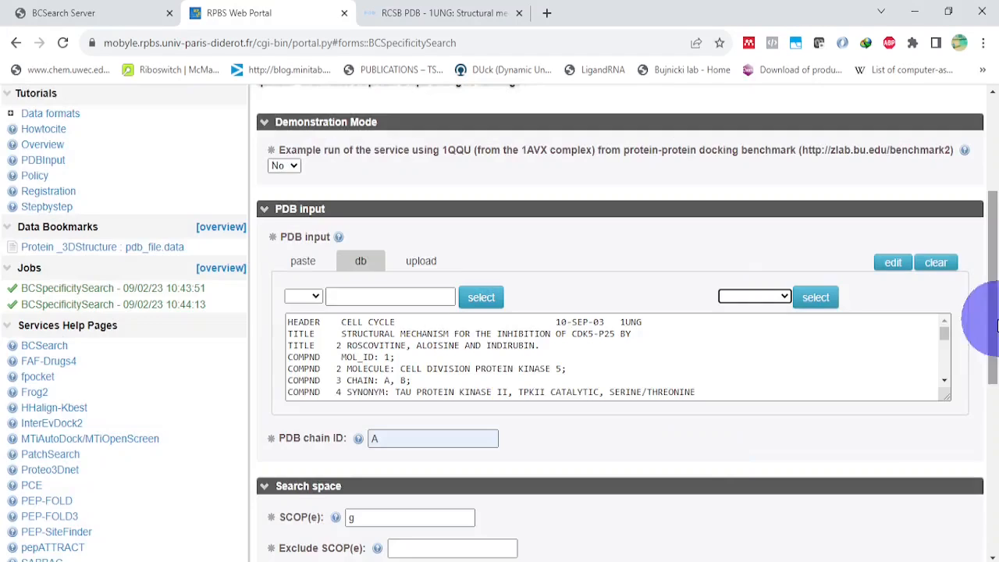
Step: Show the help for the SCOP(e) search space field, and open the SCOPe database site through a web search for "scope protein"
{"action": "left_click_drag", "start_coordinate": [992, 318], "coordinate": [993, 434]}
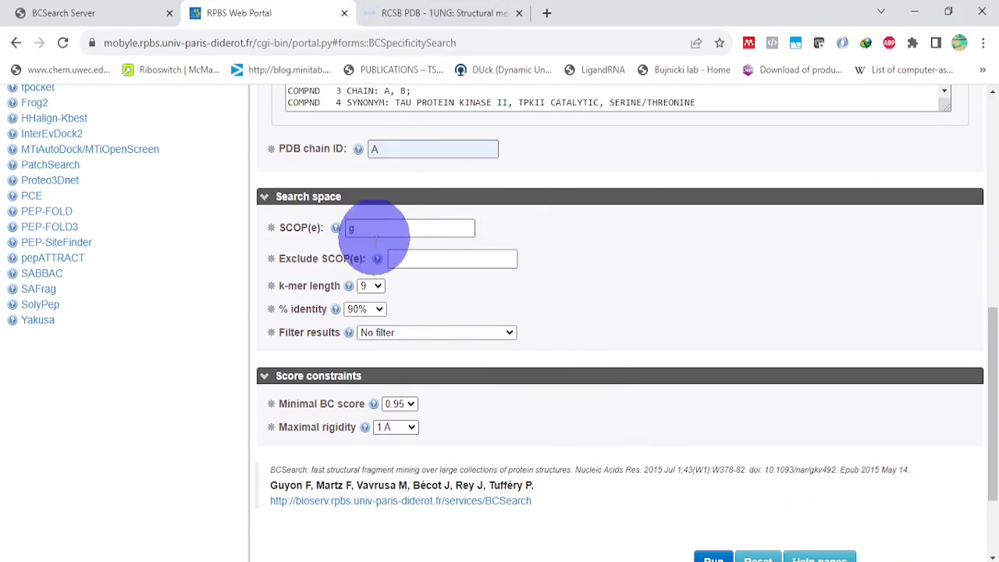
{"action": "left_click", "coordinate": [336, 229]}
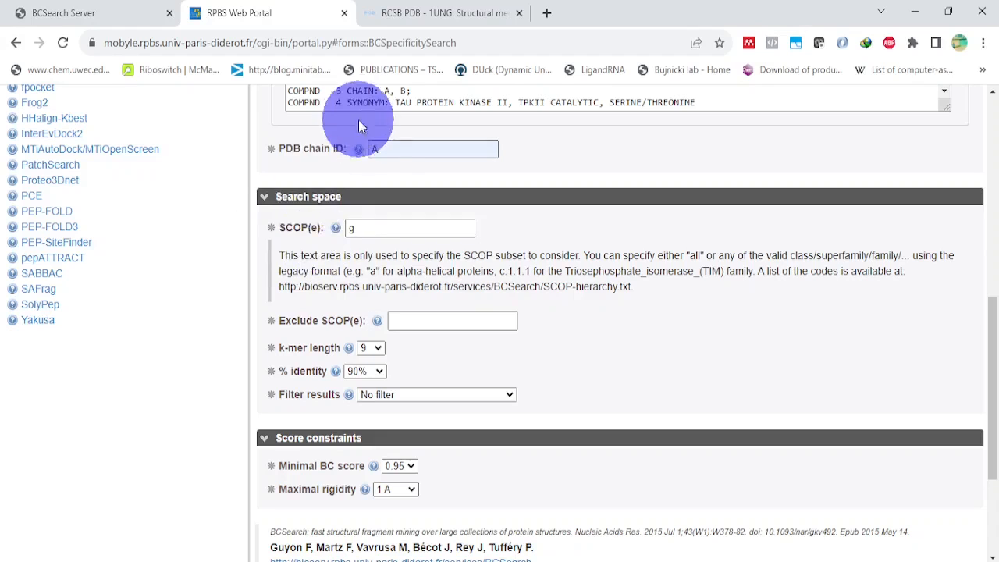
{"action": "left_click", "coordinate": [546, 15]}
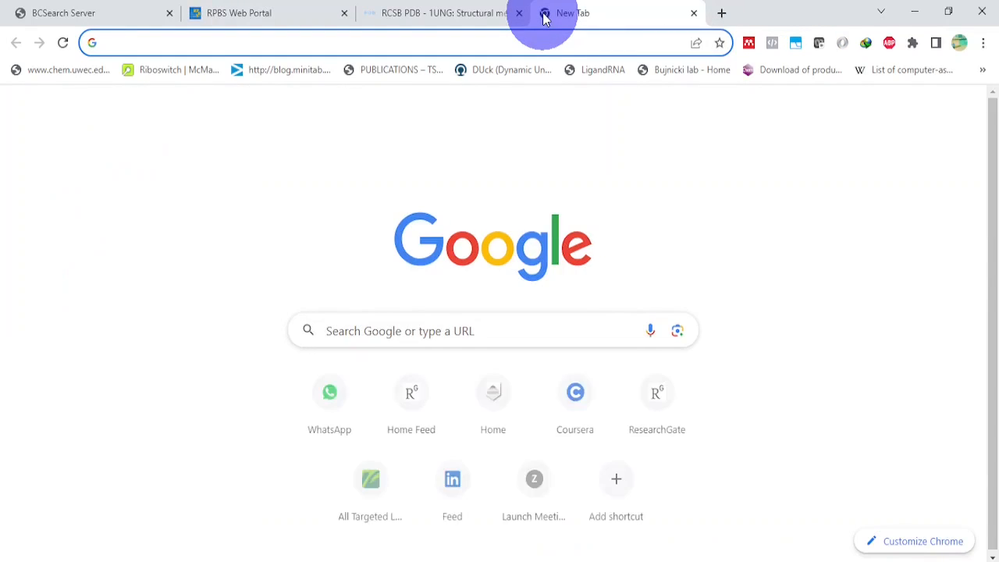
{"action": "type", "text": "scop"}
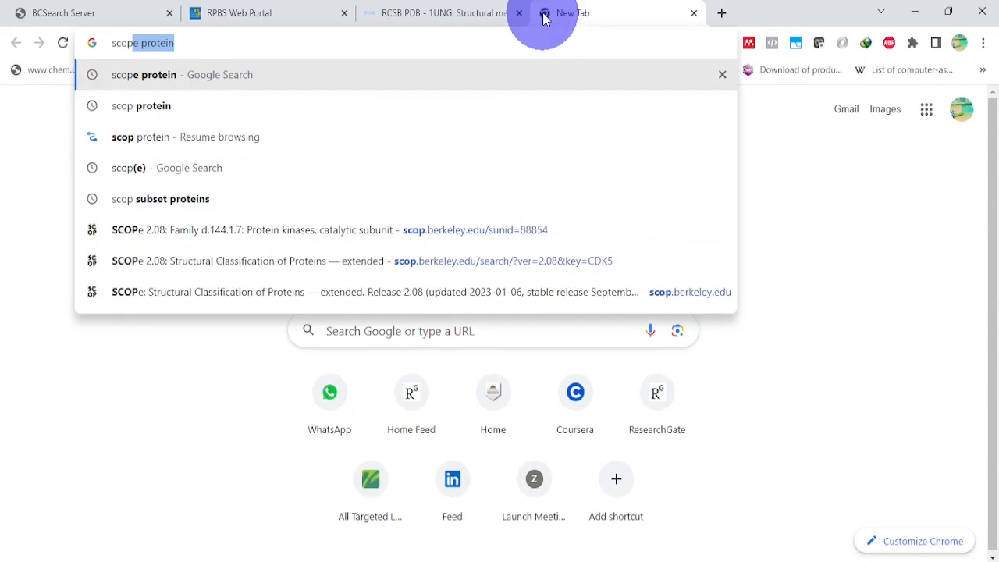
{"action": "type", "text": "e"}
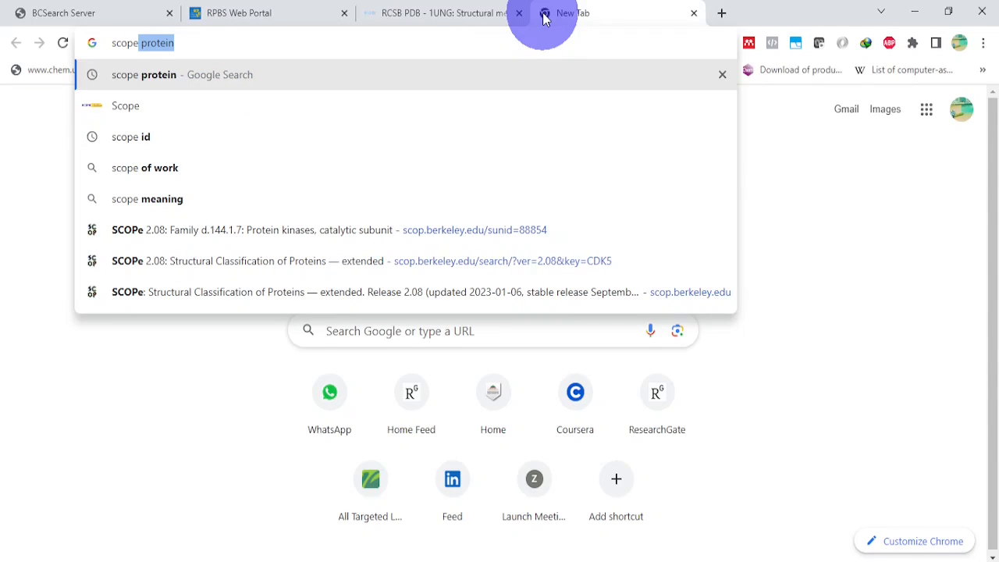
{"action": "key", "text": "Right"}
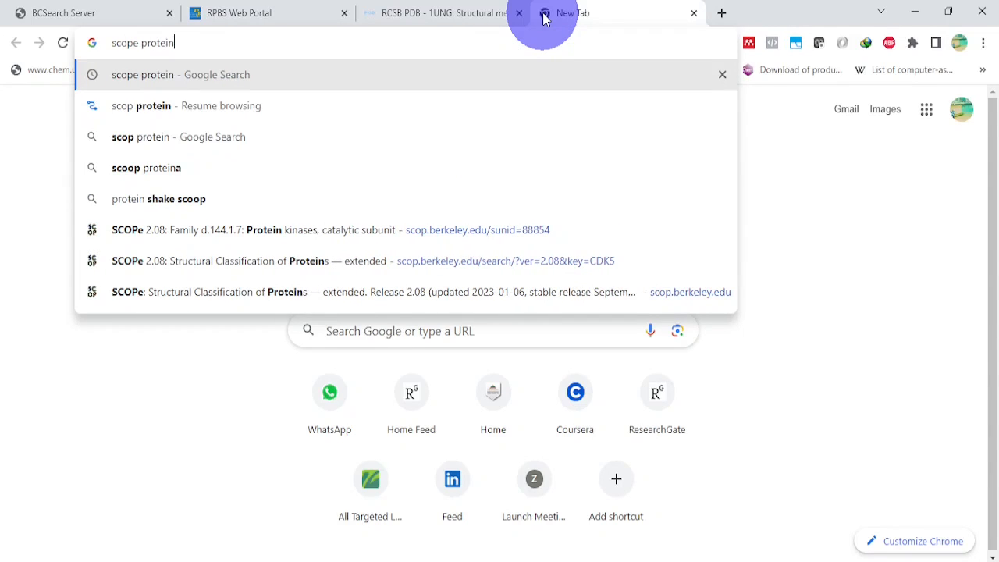
{"action": "key", "text": "Return"}
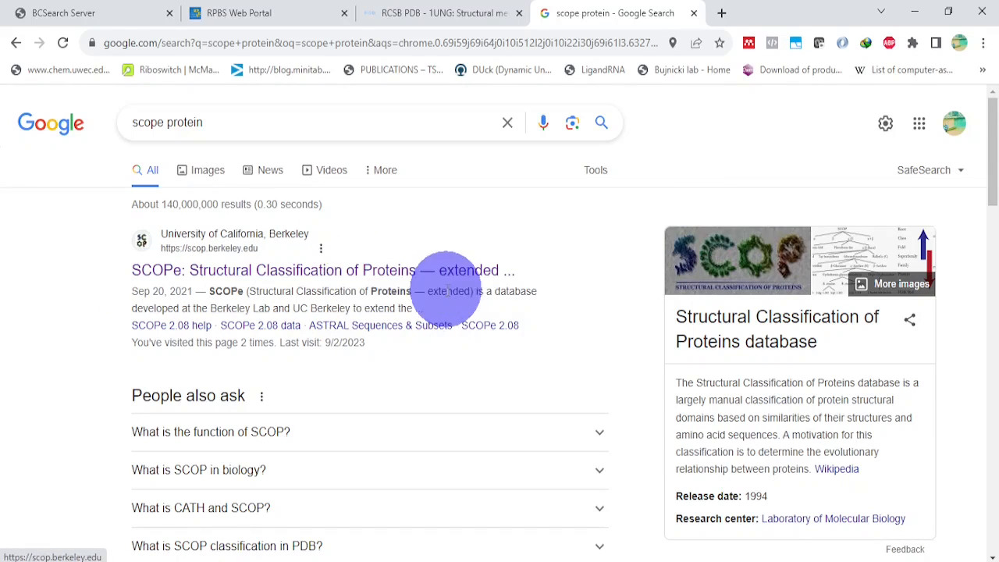
{"action": "left_click", "coordinate": [326, 268]}
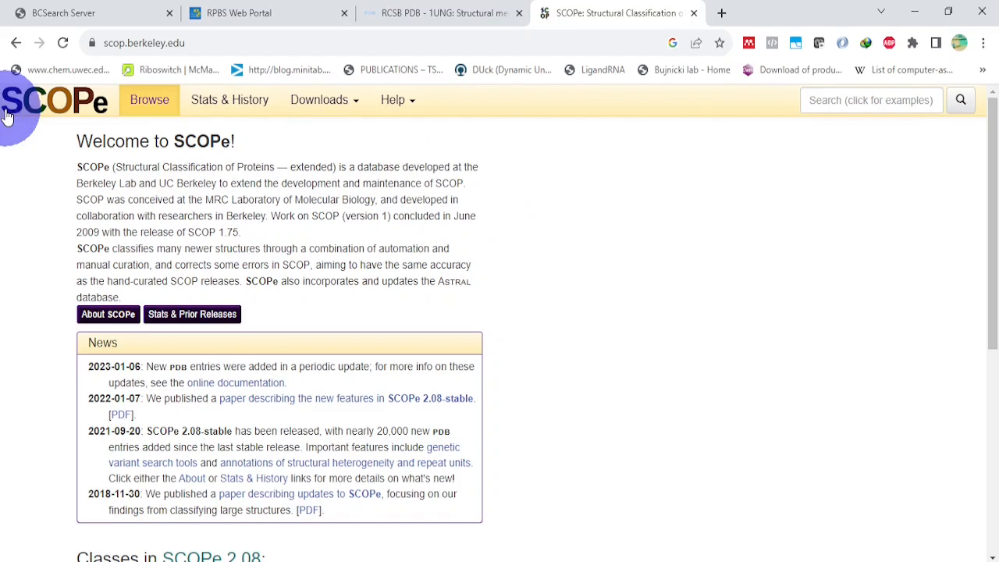
Step: Review the list of SCOPe 2.08 classes and search the SCOPe database for CDK5
{"action": "scroll", "coordinate": [85, 157], "scroll_direction": "down", "scroll_amount": 5}
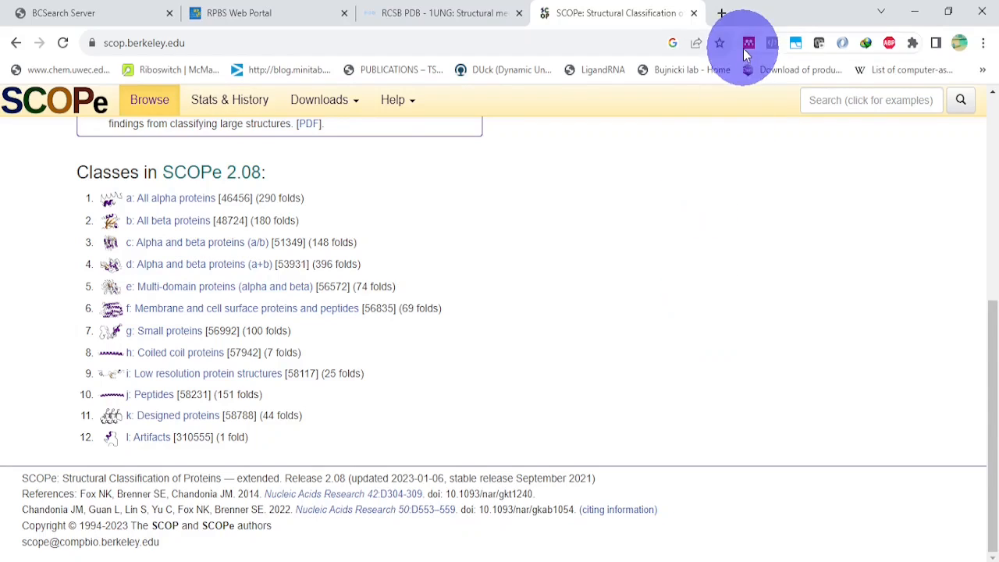
{"action": "left_click", "coordinate": [842, 108]}
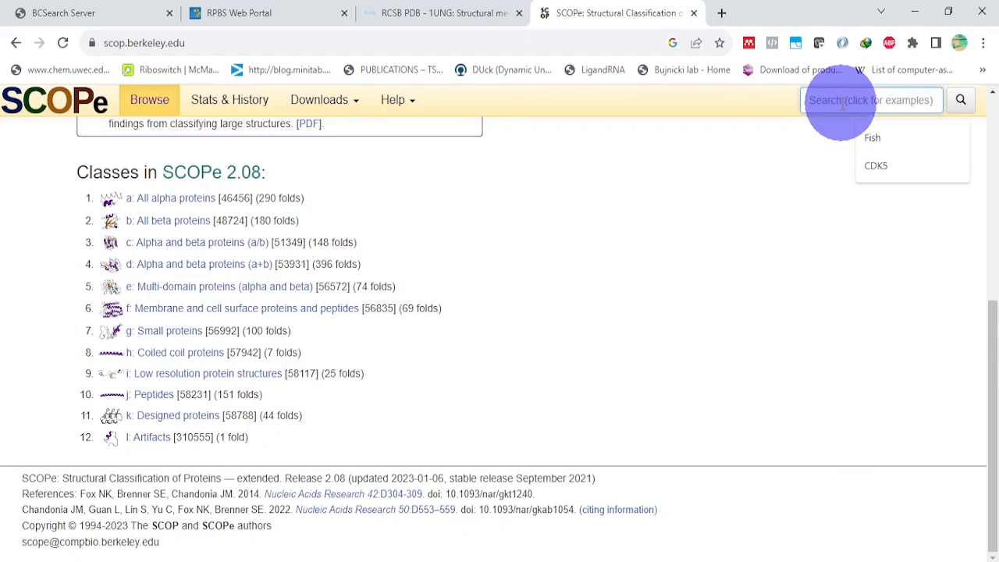
{"action": "type", "text": "CDK5"}
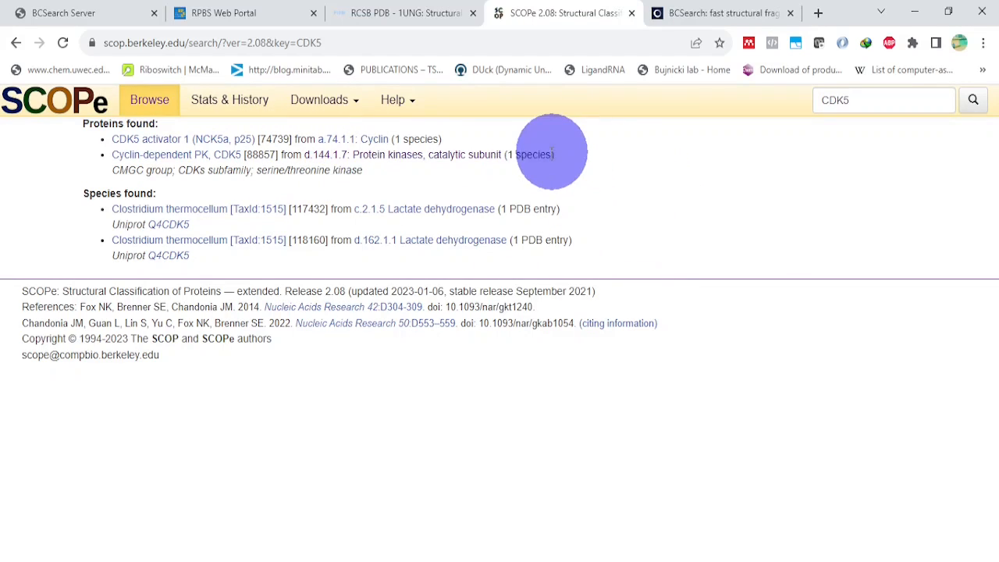
Step: Open the SCOPe family d.144.1.7 from the CDK5 search results and examine its lineage and member proteins
{"action": "left_click", "coordinate": [331, 154]}
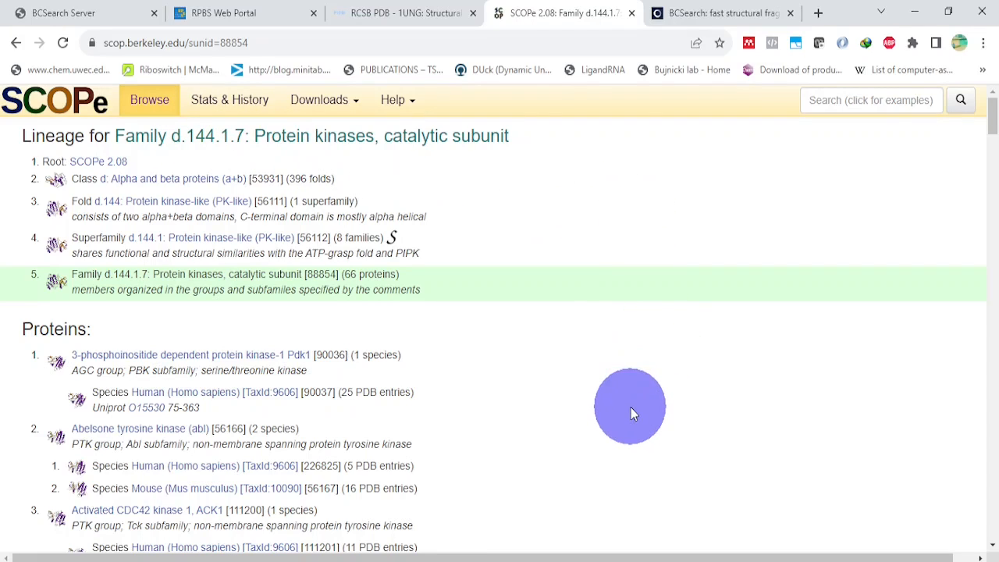
{"action": "scroll", "coordinate": [586, 346], "scroll_direction": "down", "scroll_amount": 2}
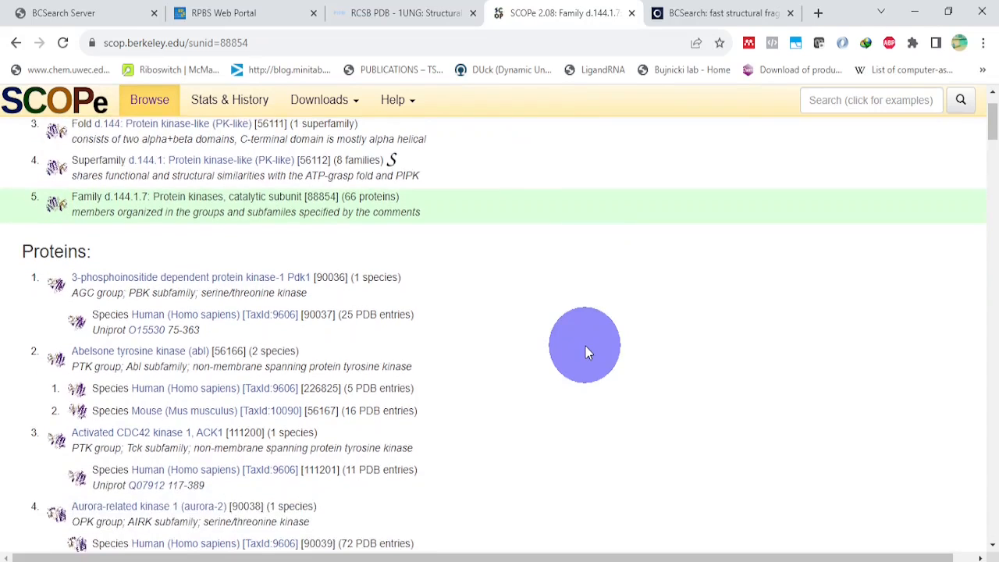
{"action": "scroll", "coordinate": [140, 199], "scroll_direction": "up", "scroll_amount": 1}
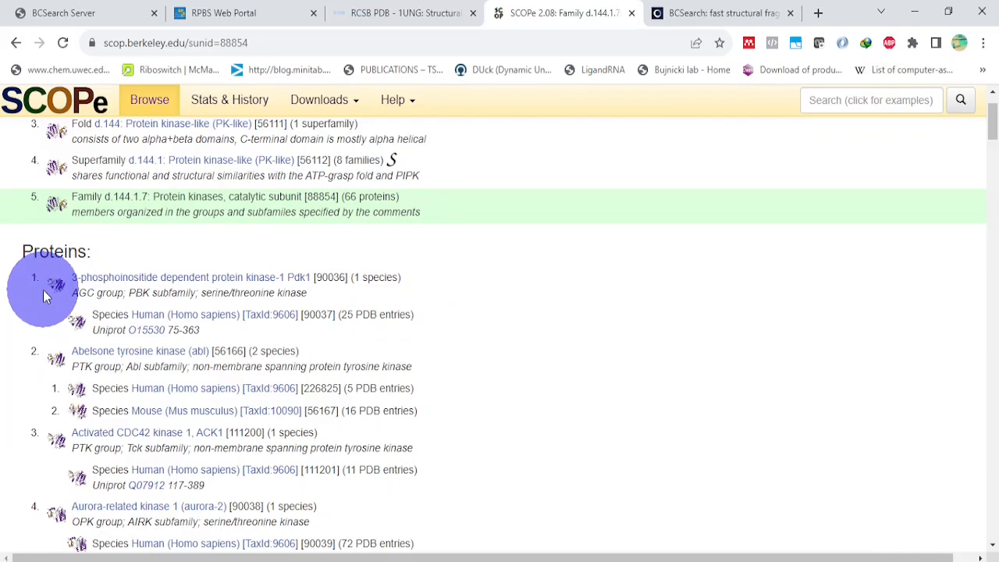
{"action": "scroll", "coordinate": [62, 296], "scroll_direction": "down", "scroll_amount": 2}
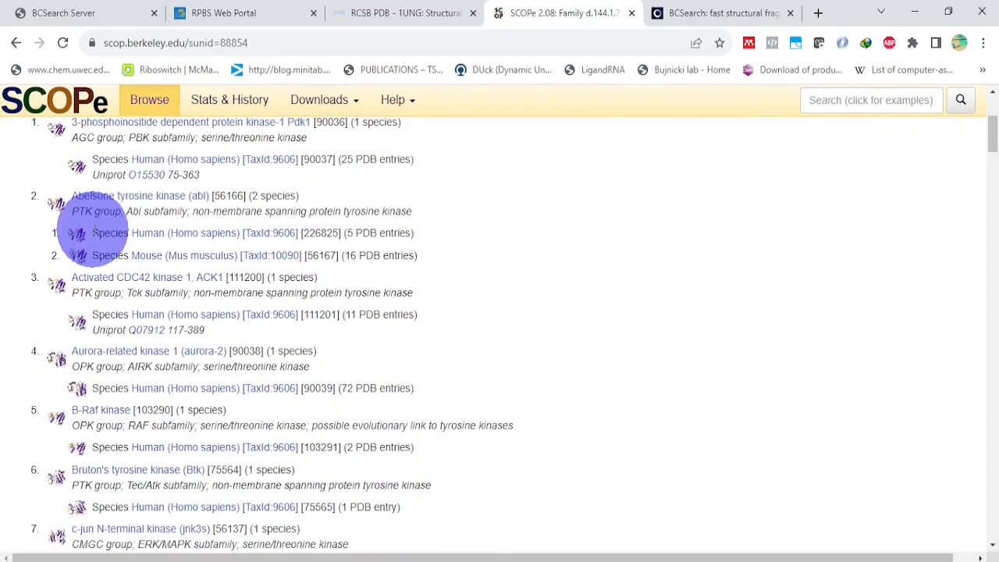
{"action": "scroll", "coordinate": [156, 259], "scroll_direction": "down", "scroll_amount": 1}
{"action": "scroll", "coordinate": [156, 258], "scroll_direction": "up", "scroll_amount": 5}
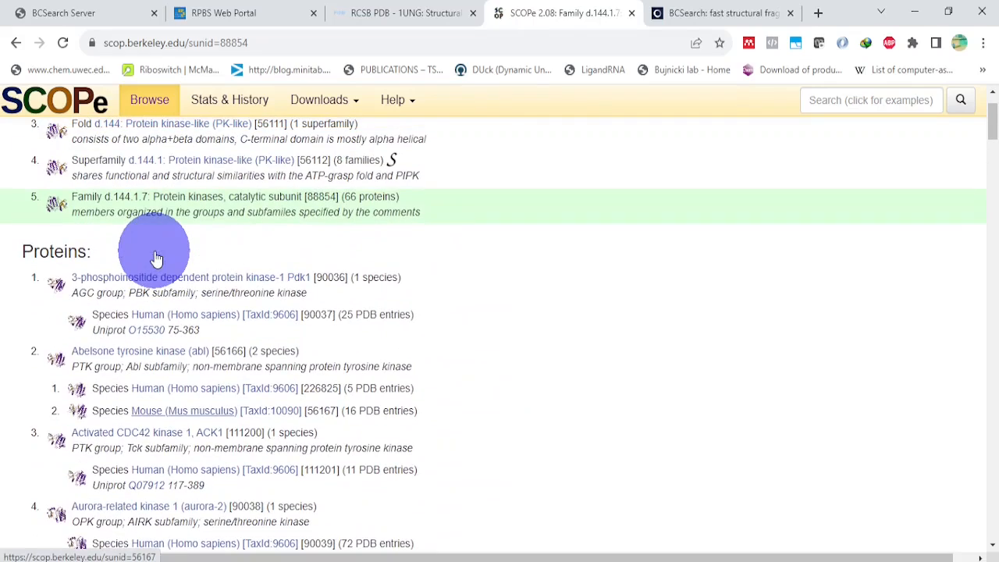
{"action": "scroll", "coordinate": [157, 245], "scroll_direction": "up", "scroll_amount": 1}
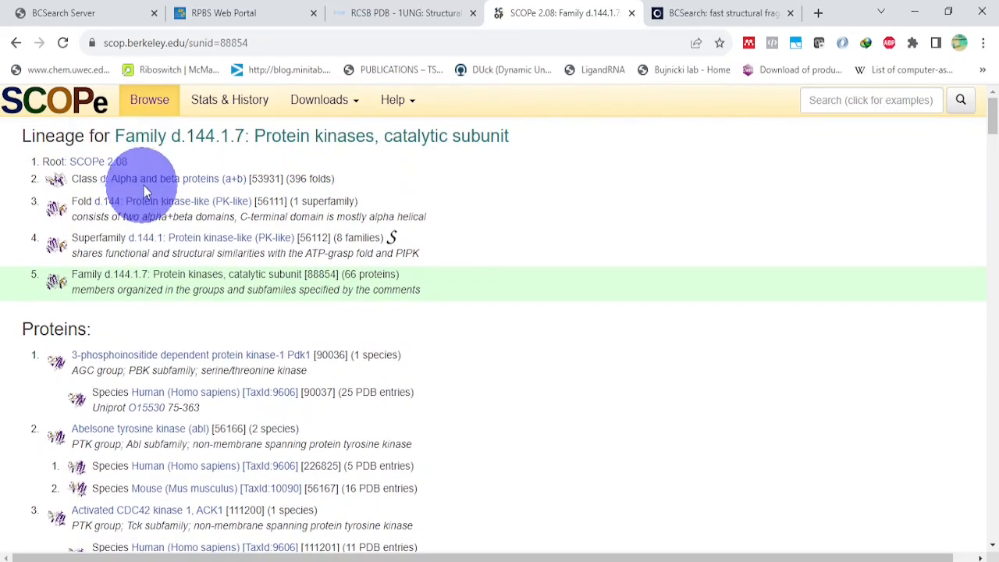
{"action": "scroll", "coordinate": [219, 323], "scroll_direction": "down", "scroll_amount": 3}
{"action": "scroll", "coordinate": [219, 323], "scroll_direction": "down", "scroll_amount": 3}
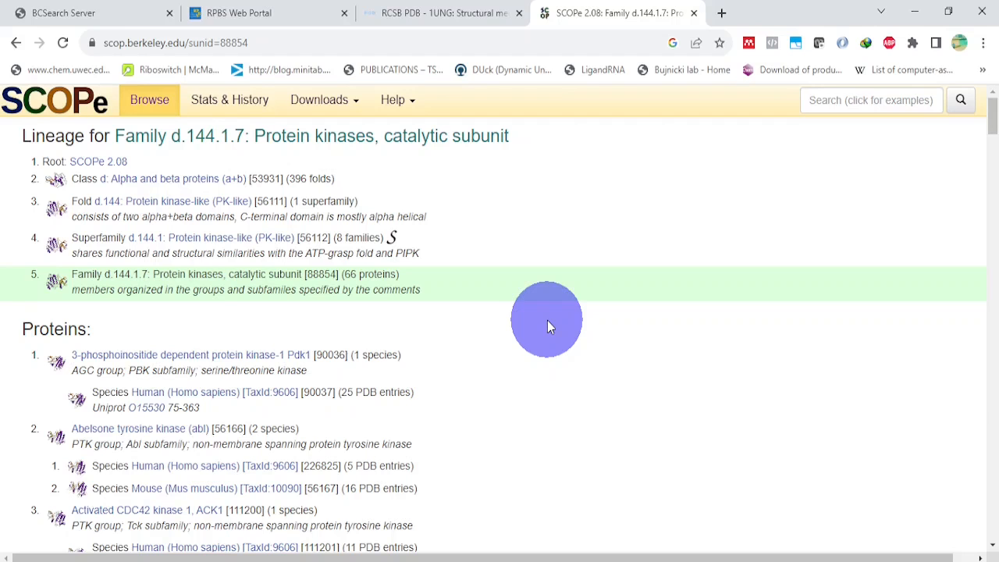
Step: Return to the BCSpecificitySearch form and set the SCOP(e) search space to all
{"action": "left_click", "coordinate": [449, 13]}
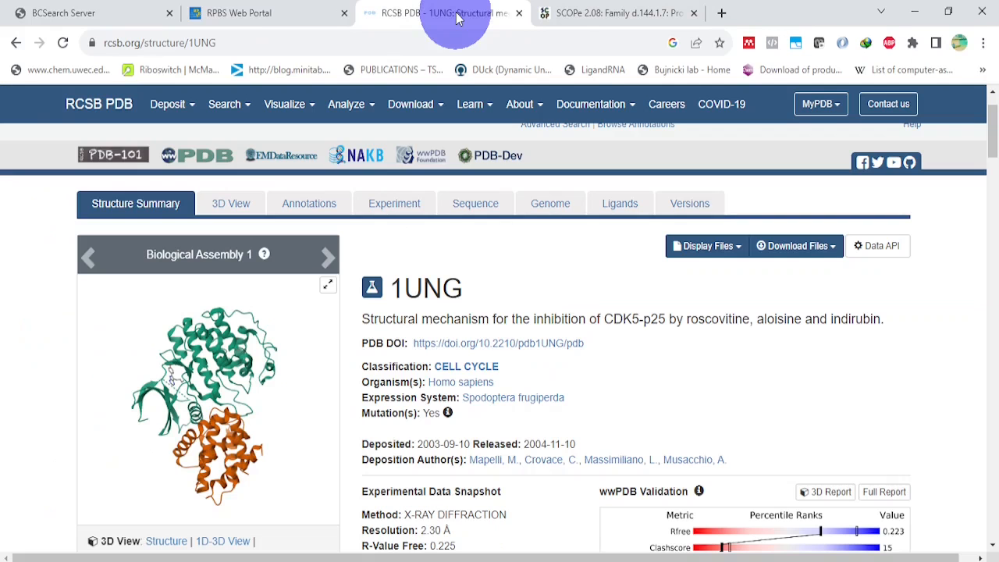
{"action": "left_click", "coordinate": [241, 13]}
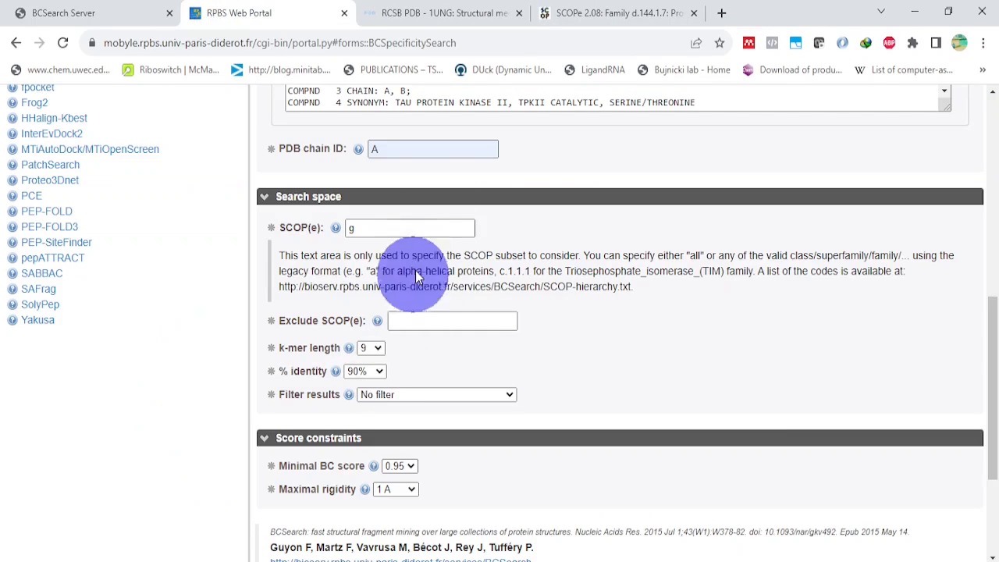
{"action": "left_click", "coordinate": [378, 225]}
{"action": "type", "text": "all"}
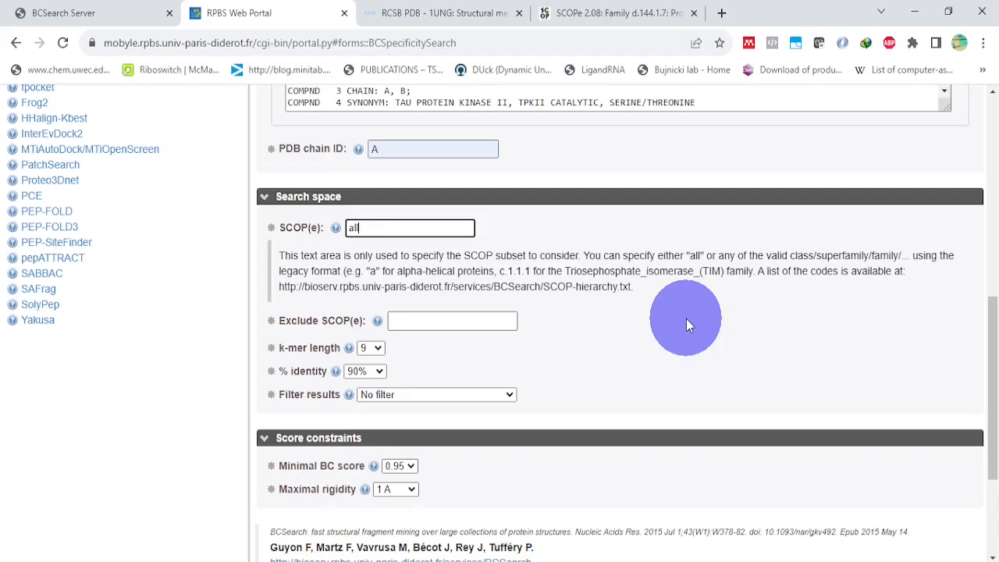
Step: Show the help texts for the k-mer length, % identity and Filter results options
{"action": "left_click", "coordinate": [349, 348]}
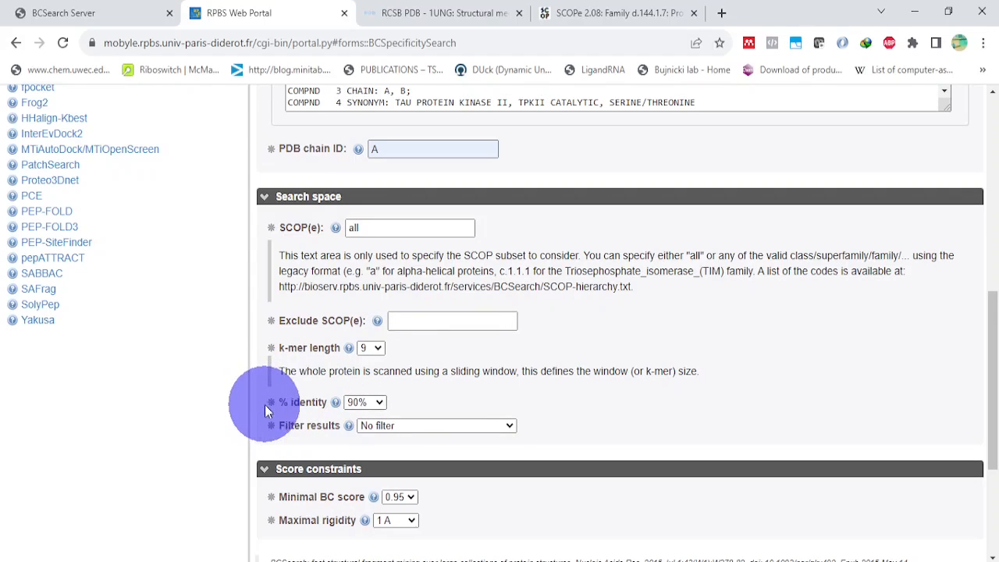
{"action": "left_click", "coordinate": [336, 403]}
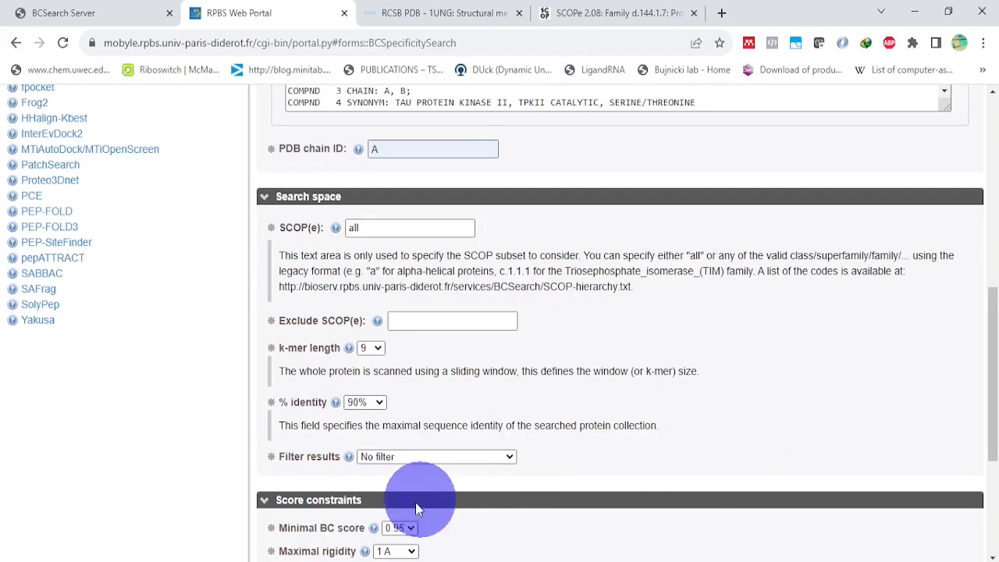
{"action": "left_click", "coordinate": [348, 457]}
{"action": "scroll", "coordinate": [624, 546], "scroll_direction": "down", "scroll_amount": 1}
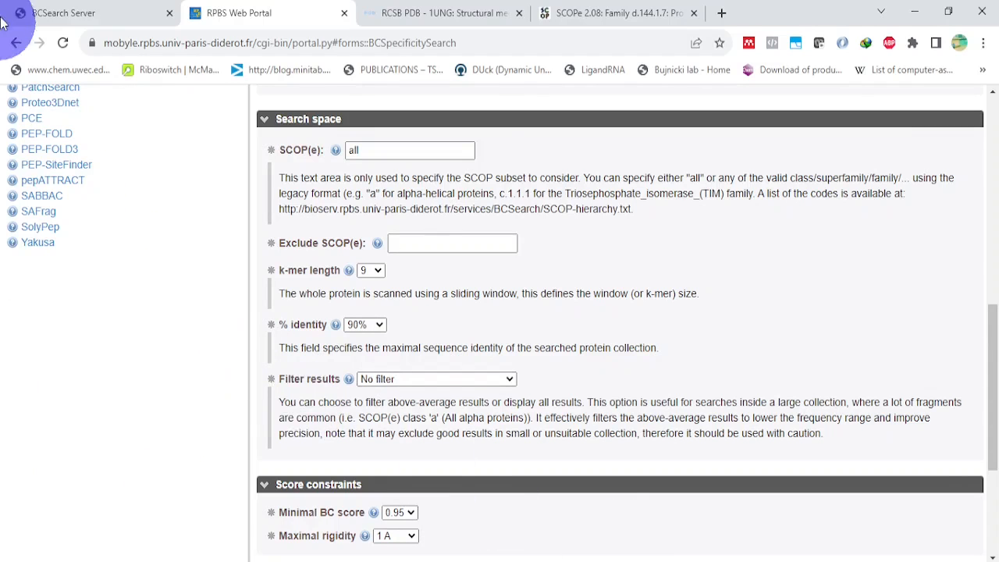
Step: Show the help for the minimal BC score and run the BCSpecificitySearch job
{"action": "scroll", "coordinate": [600, 498], "scroll_direction": "down", "scroll_amount": 3}
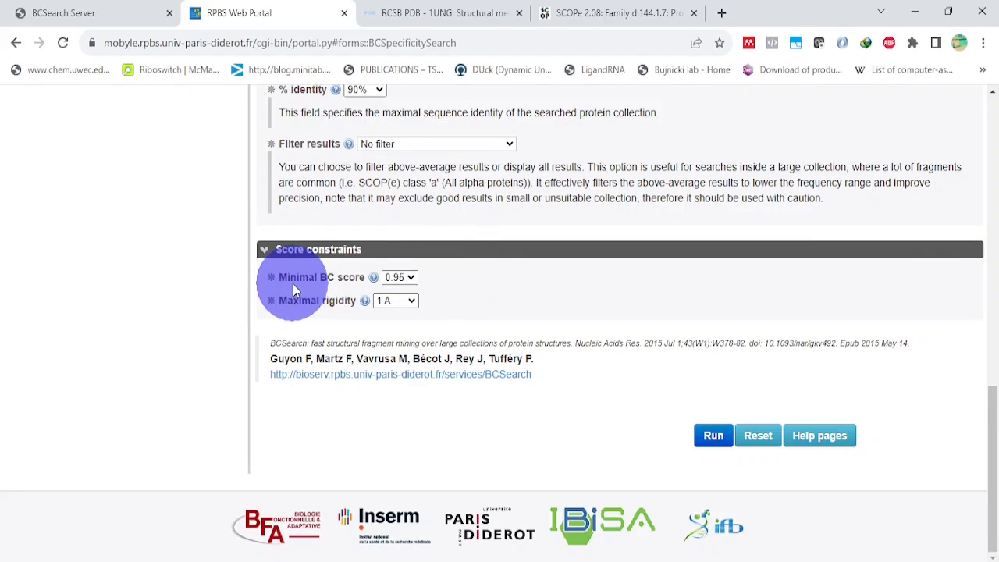
{"action": "left_click", "coordinate": [375, 279]}
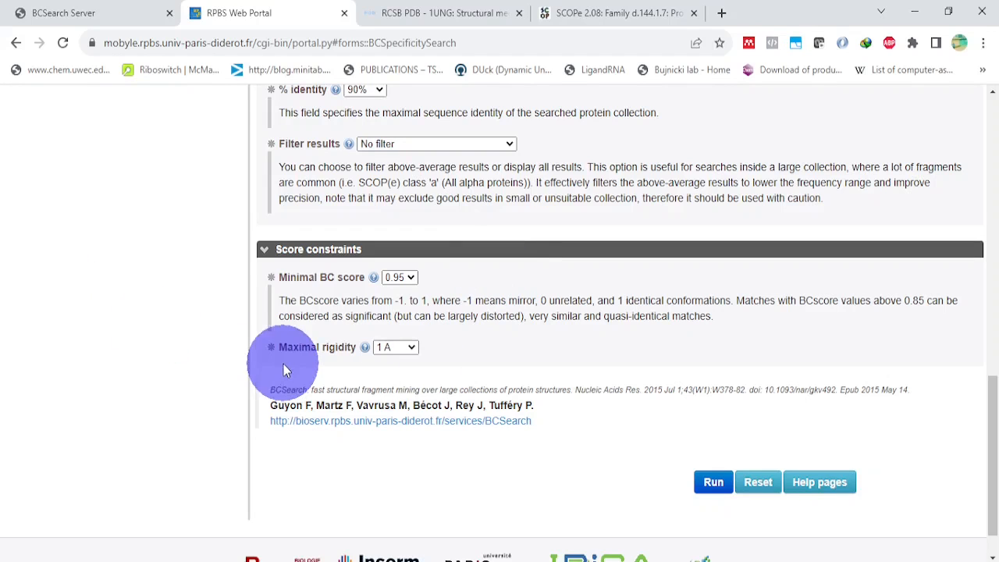
{"action": "left_click", "coordinate": [347, 350]}
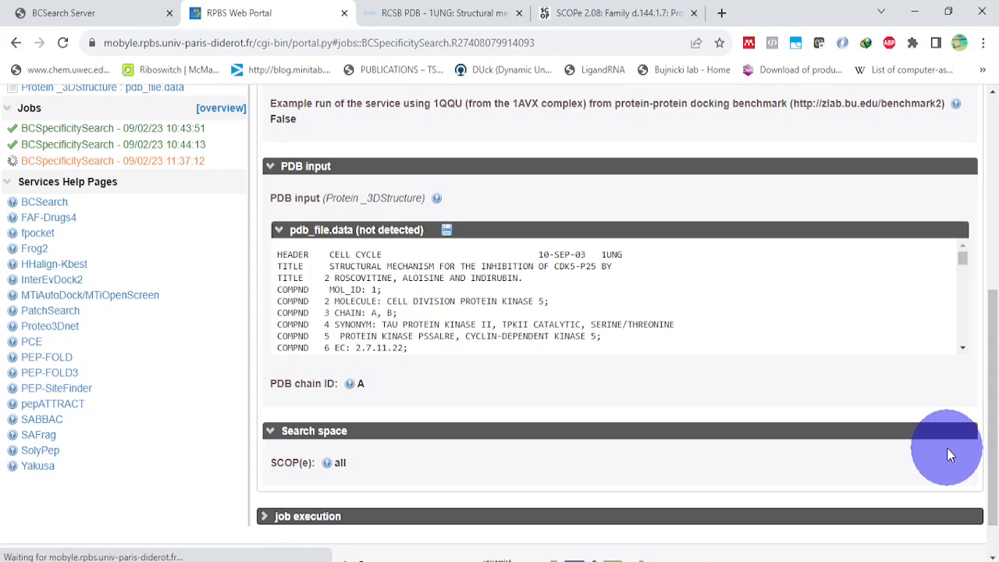
Step: Review the job progress report and set the specificity score threshold of the site specificity visualization to 0.950
{"action": "scroll", "coordinate": [811, 332], "scroll_direction": "up", "scroll_amount": 5}
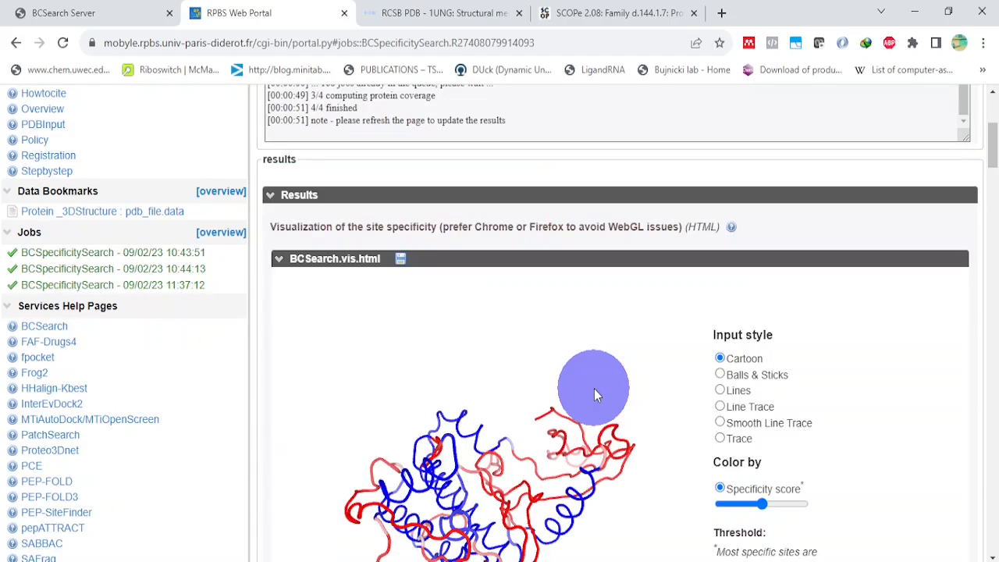
{"action": "scroll", "coordinate": [937, 298], "scroll_direction": "up", "scroll_amount": 4}
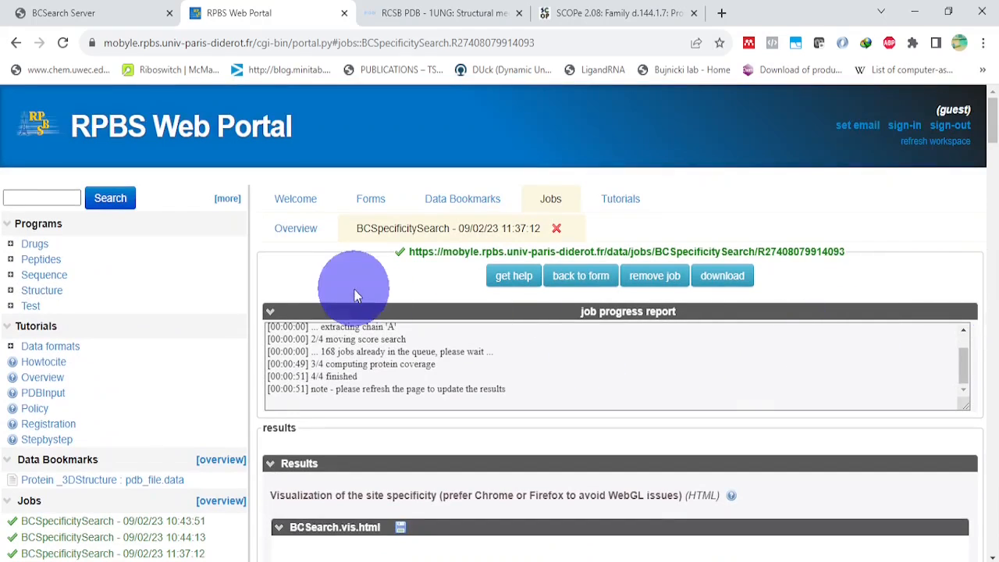
{"action": "scroll", "coordinate": [541, 410], "scroll_direction": "down", "scroll_amount": 4}
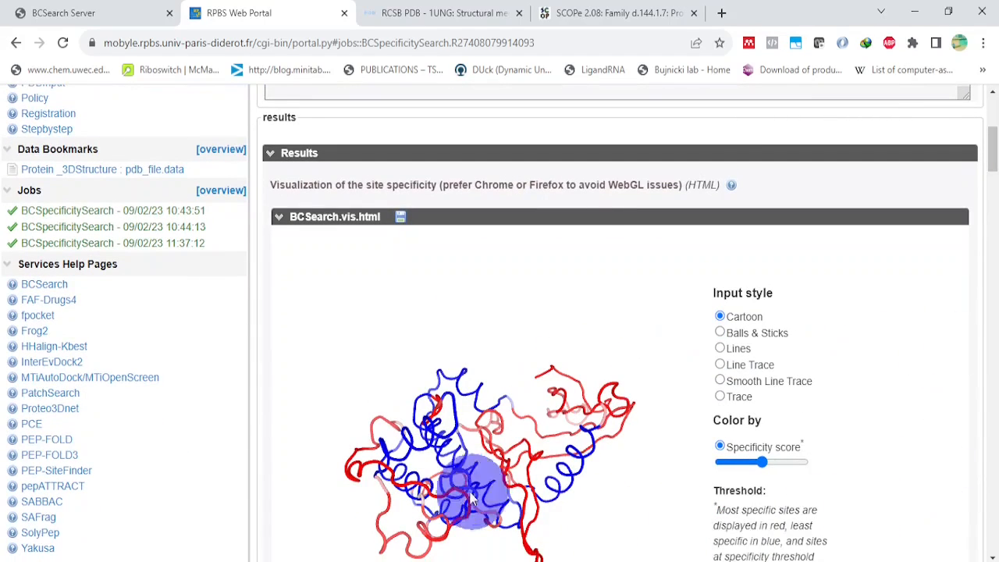
{"action": "scroll", "coordinate": [995, 269], "scroll_direction": "down", "scroll_amount": 2}
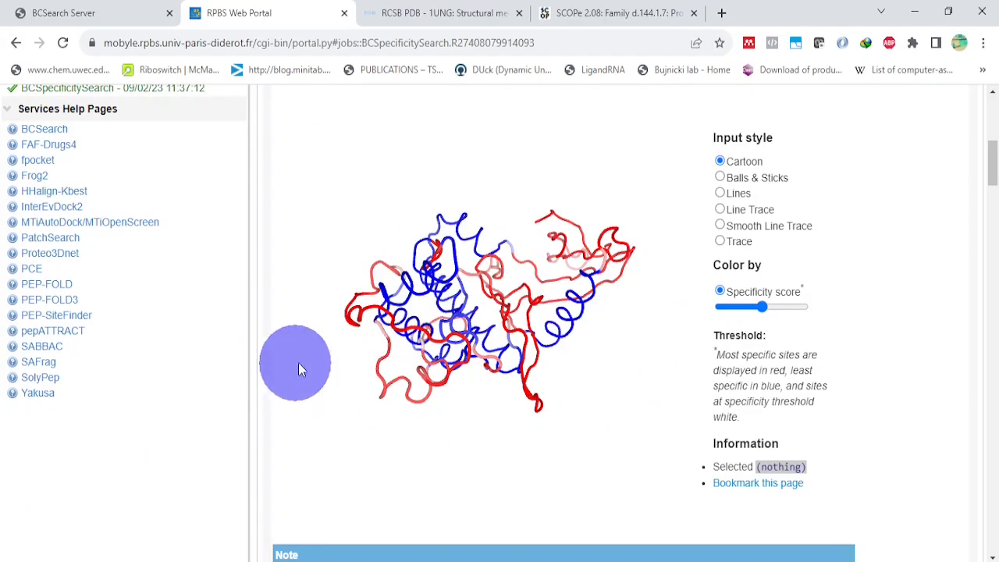
{"action": "left_click", "coordinate": [761, 306]}
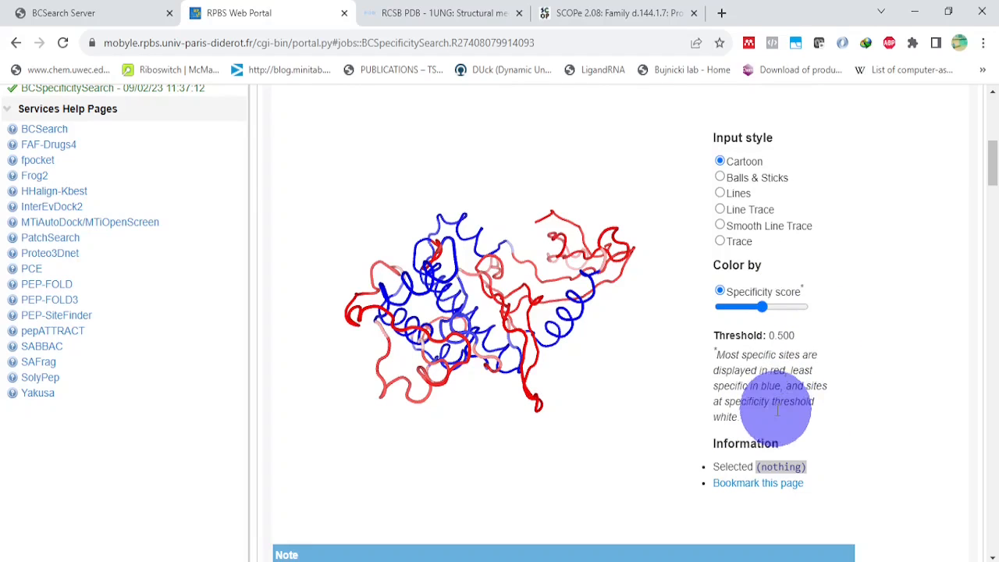
{"action": "left_click_drag", "start_coordinate": [761, 307], "coordinate": [800, 305]}
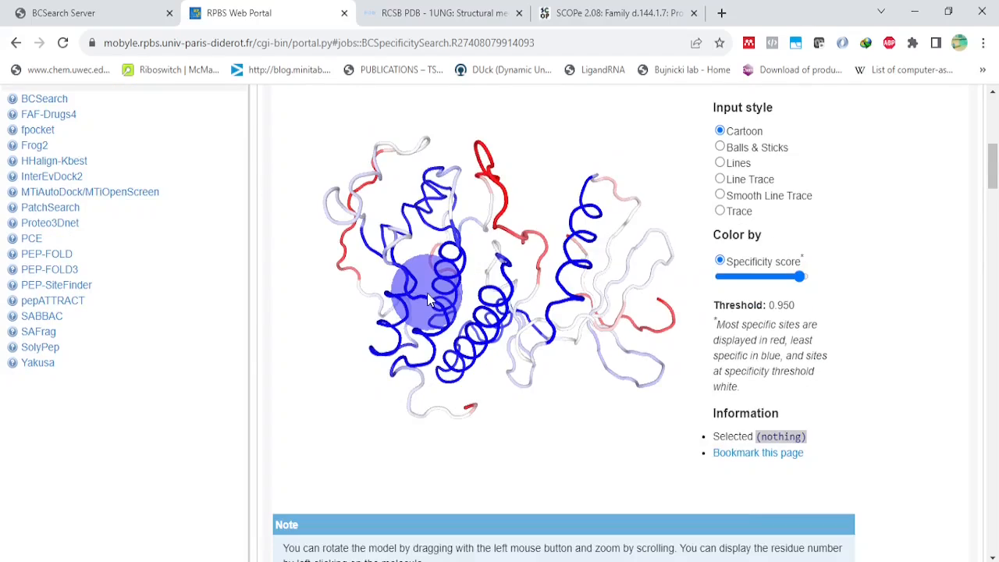
Step: Rotate the 3D protein model to inspect its most and least specific sites from several angles
{"action": "left_click_drag", "start_coordinate": [427, 292], "coordinate": [340, 312]}
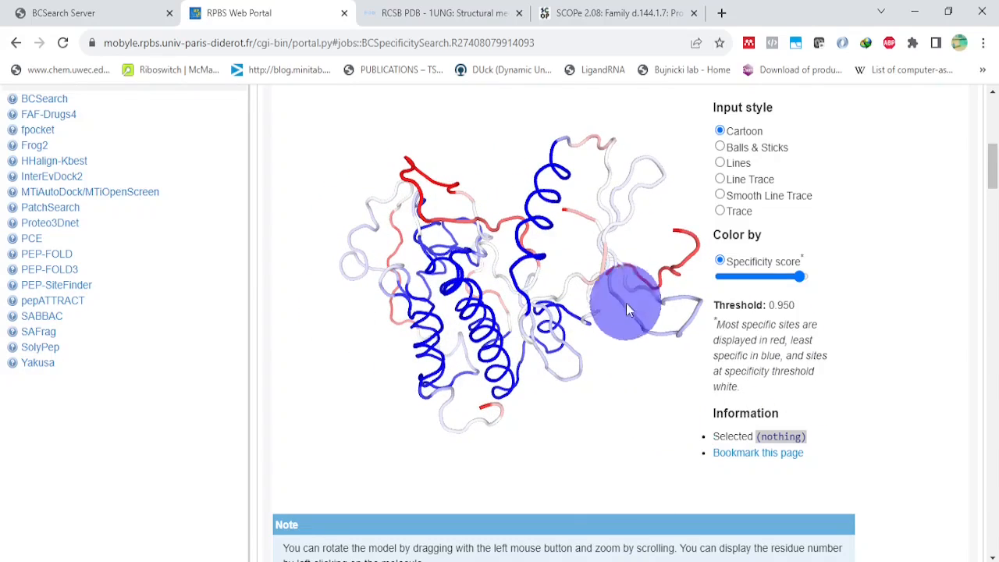
{"action": "left_click_drag", "start_coordinate": [573, 286], "coordinate": [493, 296]}
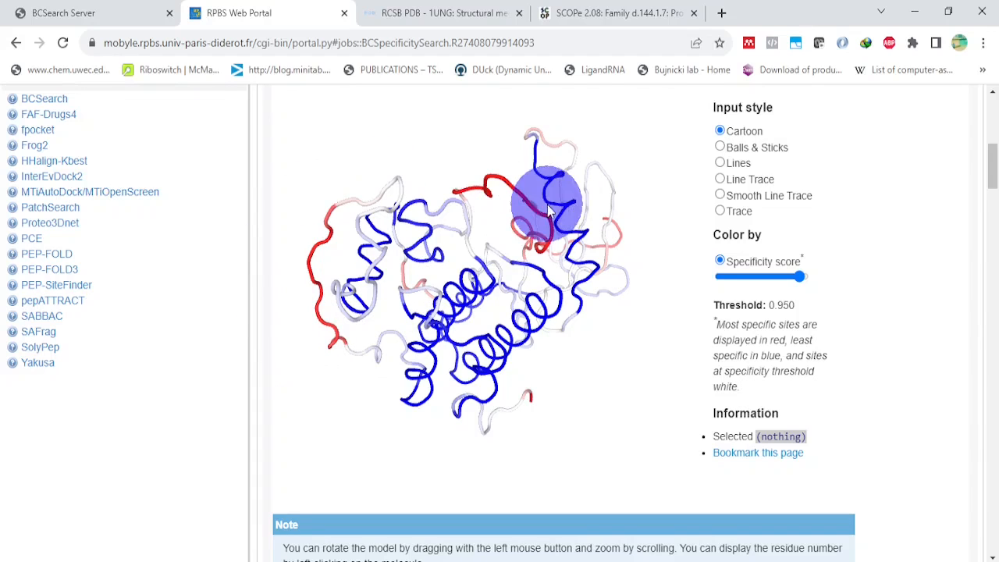
{"action": "left_click_drag", "start_coordinate": [597, 283], "coordinate": [684, 226]}
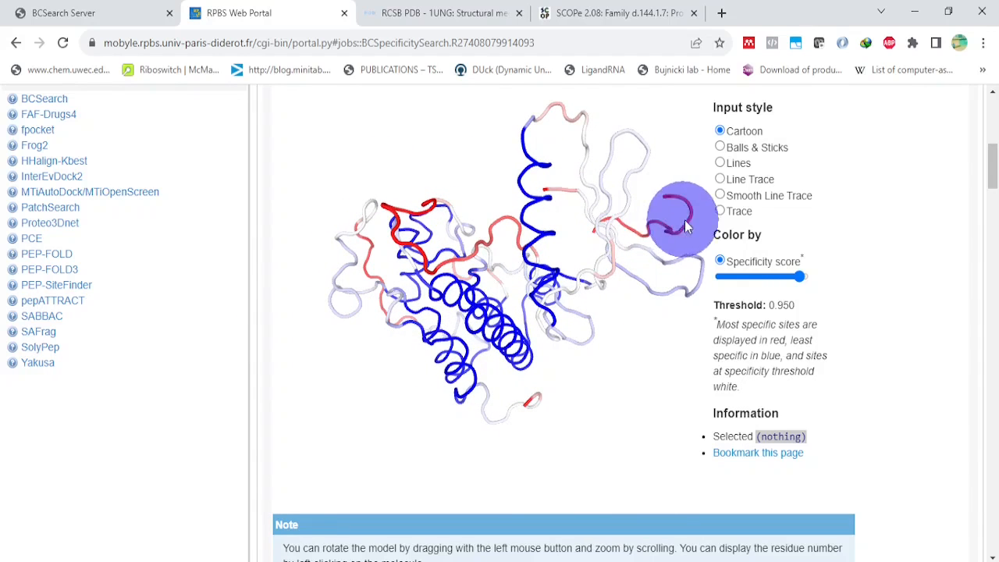
{"action": "left_click_drag", "start_coordinate": [485, 331], "coordinate": [539, 328]}
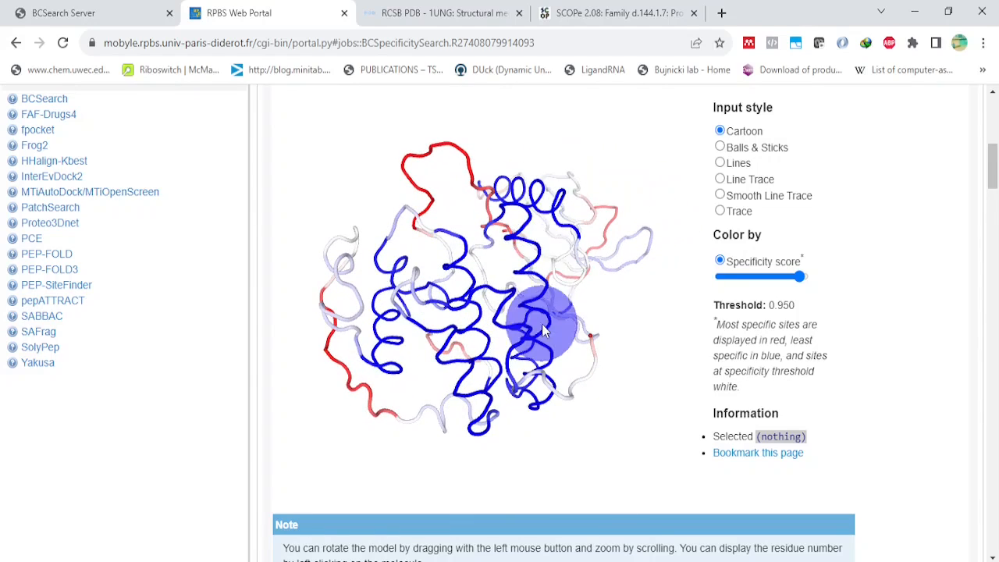
{"action": "left_click_drag", "start_coordinate": [643, 339], "coordinate": [544, 279]}
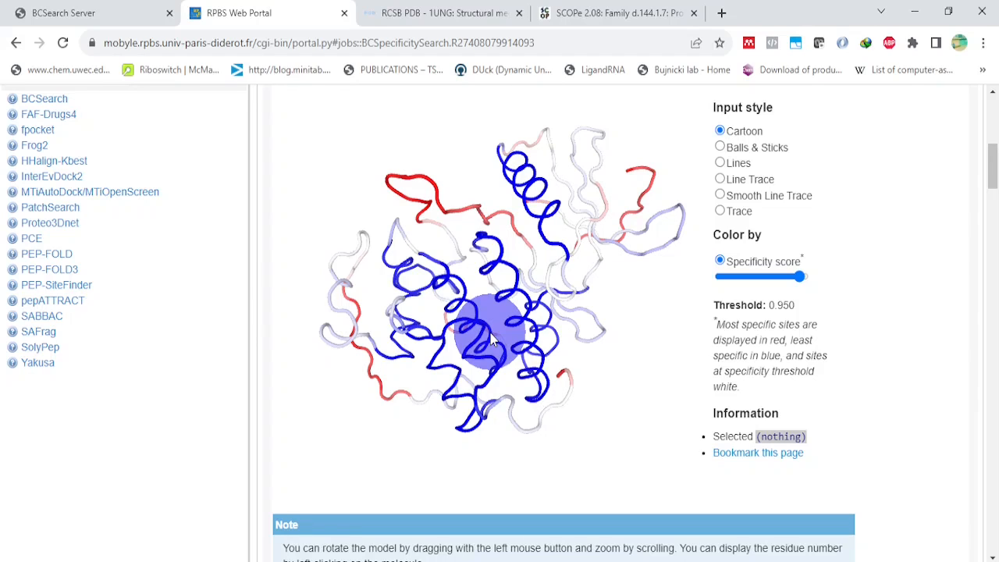
{"action": "left_click_drag", "start_coordinate": [491, 339], "coordinate": [474, 402]}
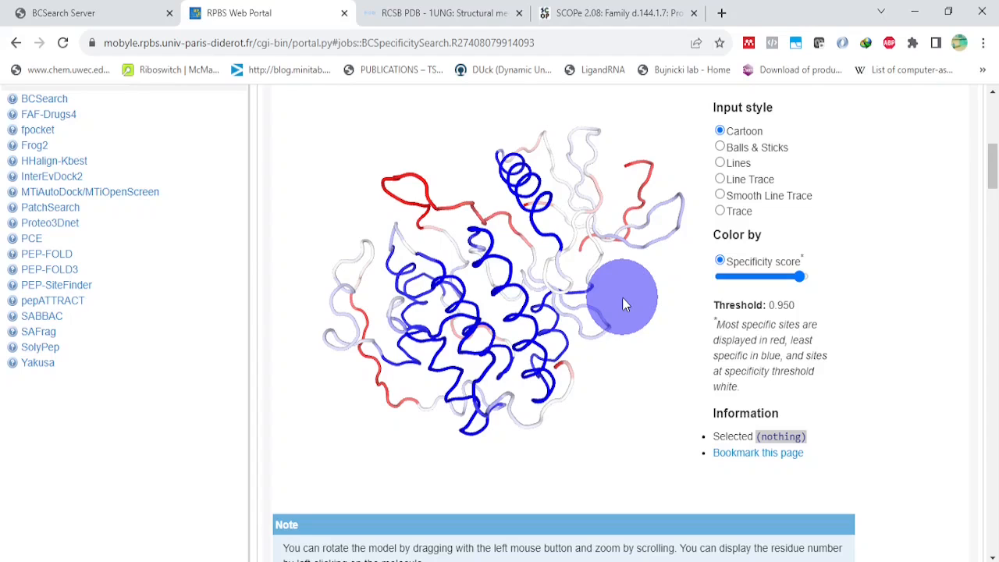
Step: Examine the coverage.html table of specificity scores per residue and the job's header section
{"action": "scroll", "coordinate": [622, 303], "scroll_direction": "up", "scroll_amount": 1}
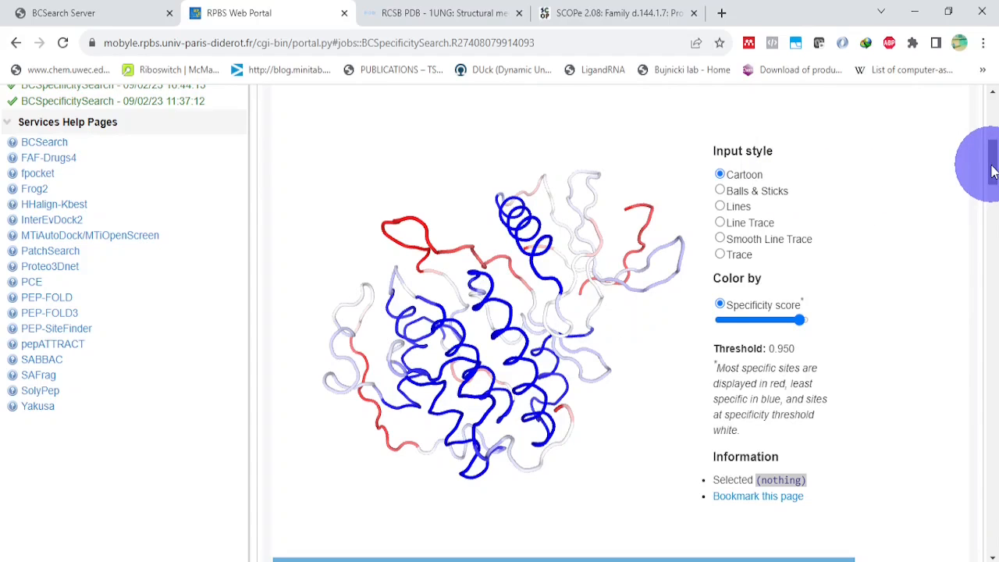
{"action": "left_click_drag", "start_coordinate": [991, 172], "coordinate": [995, 248]}
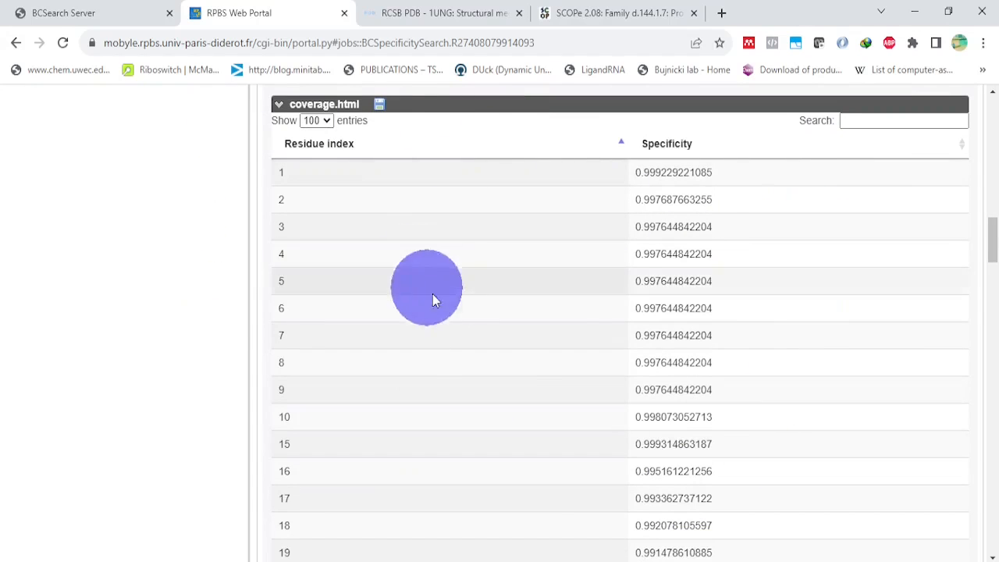
{"action": "mouse_move", "coordinate": [993, 233]}
{"action": "left_mouse_down"}
{"action": "mouse_move", "coordinate": [993, 263]}
{"action": "mouse_move", "coordinate": [994, 235]}
{"action": "left_mouse_up"}
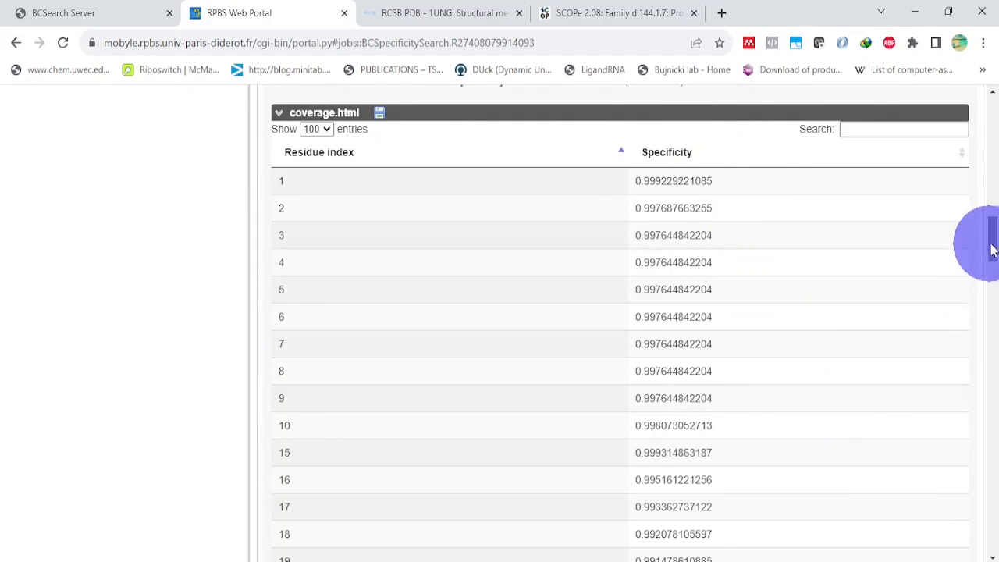
{"action": "left_click_drag", "start_coordinate": [993, 244], "coordinate": [993, 109]}
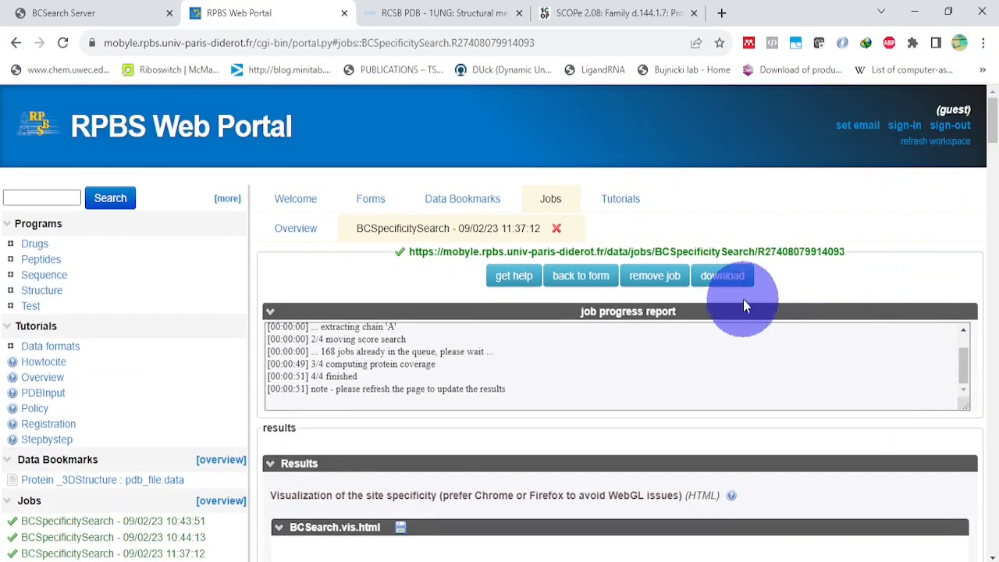
{"action": "left_click_drag", "start_coordinate": [993, 123], "coordinate": [996, 238]}
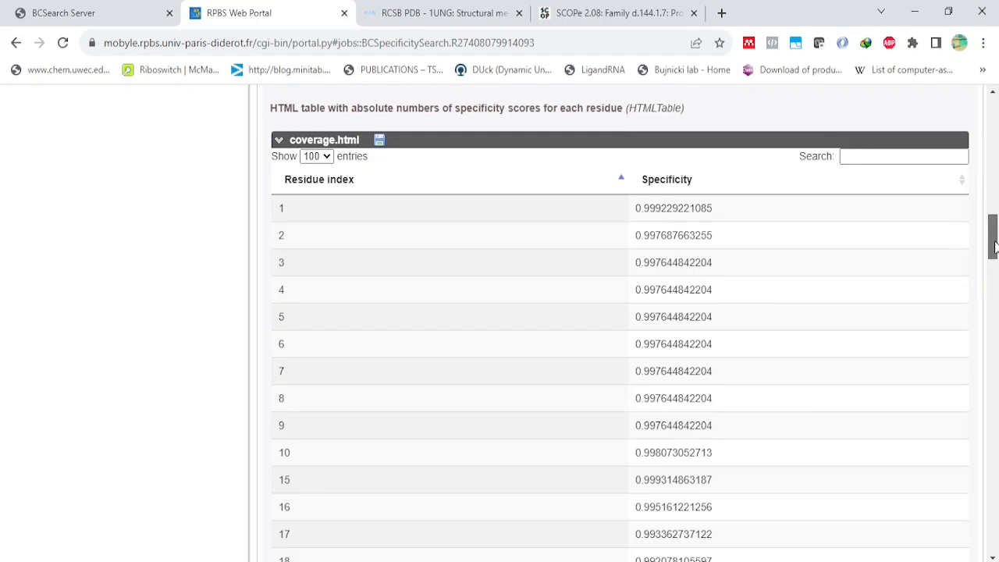
{"action": "left_click_drag", "start_coordinate": [993, 246], "coordinate": [994, 273]}
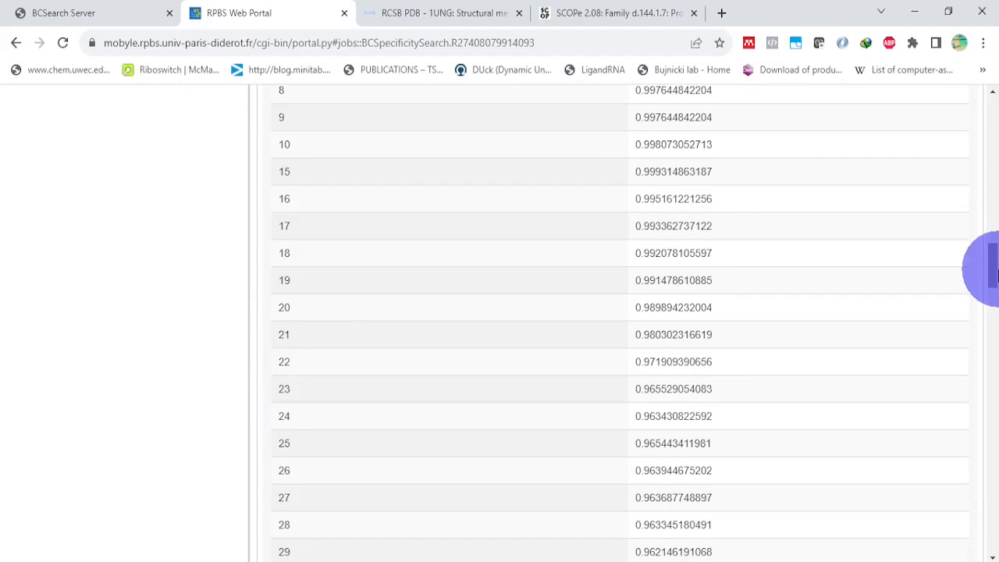